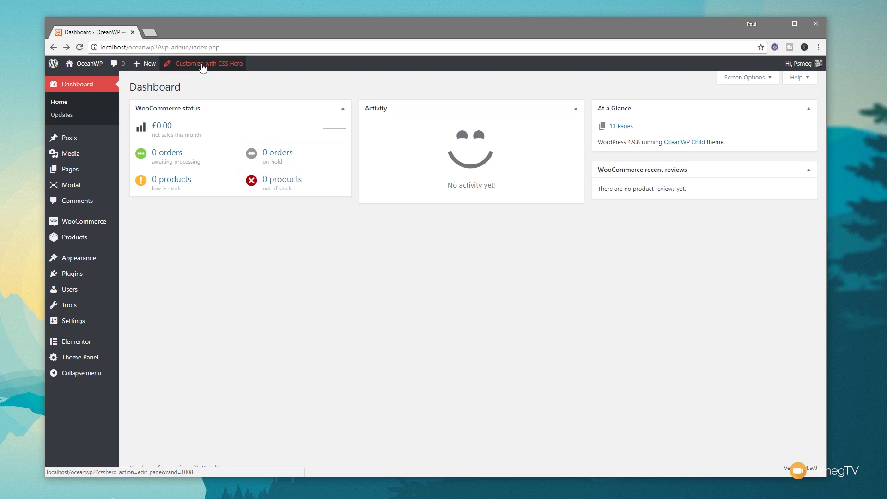
- Launch the CSS Hero editor from the OceanWP site's WordPress dashboard
click(202, 66)
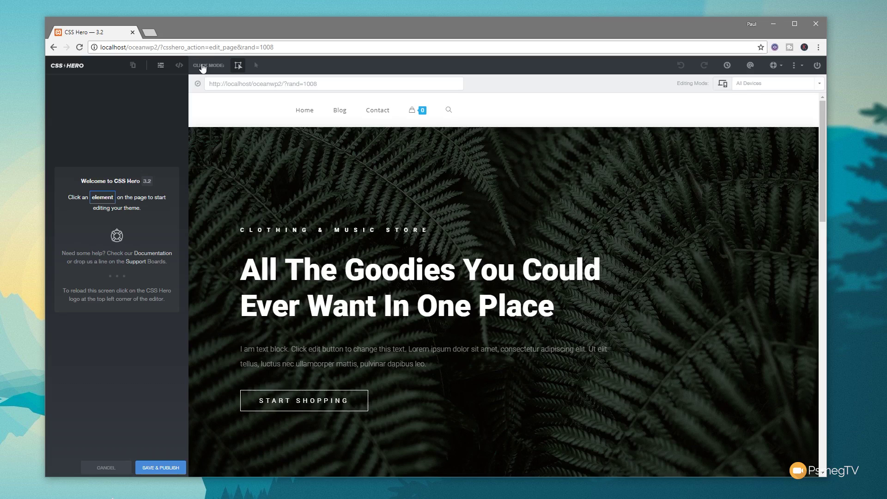
- Select the hero heading, then switch Click Mode to Navigate and scroll to the product cards
click(300, 277)
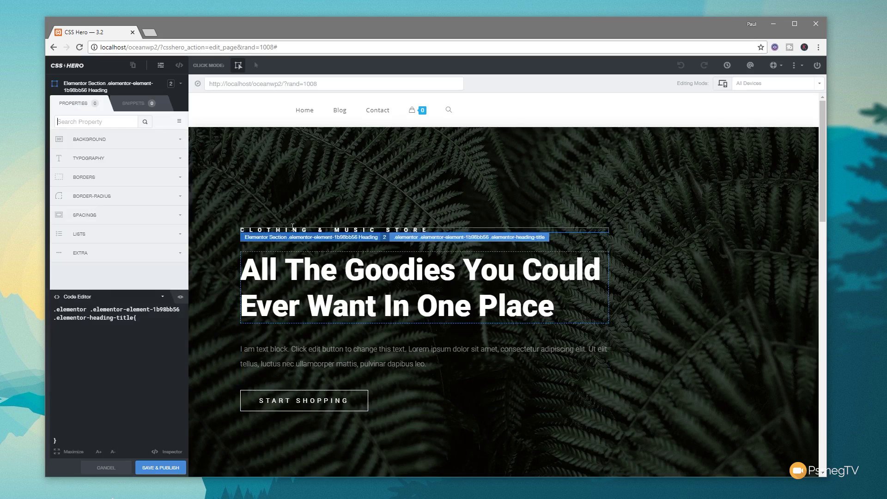
click(95, 121)
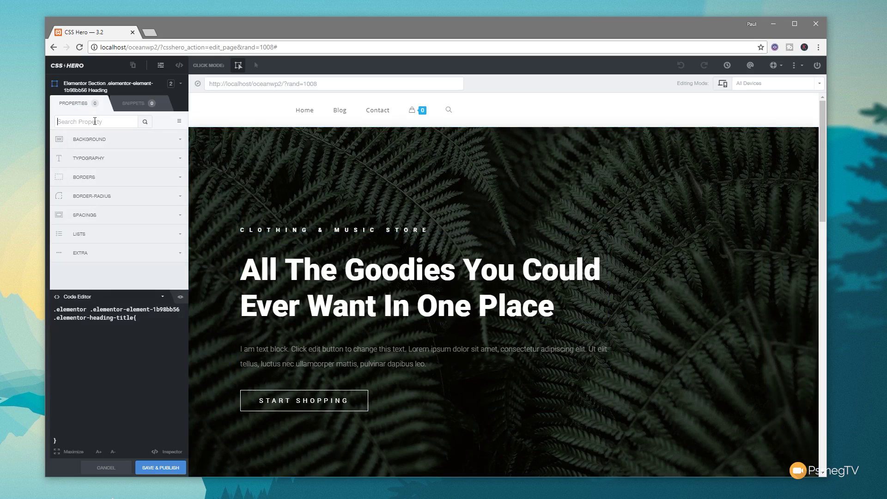
click(257, 66)
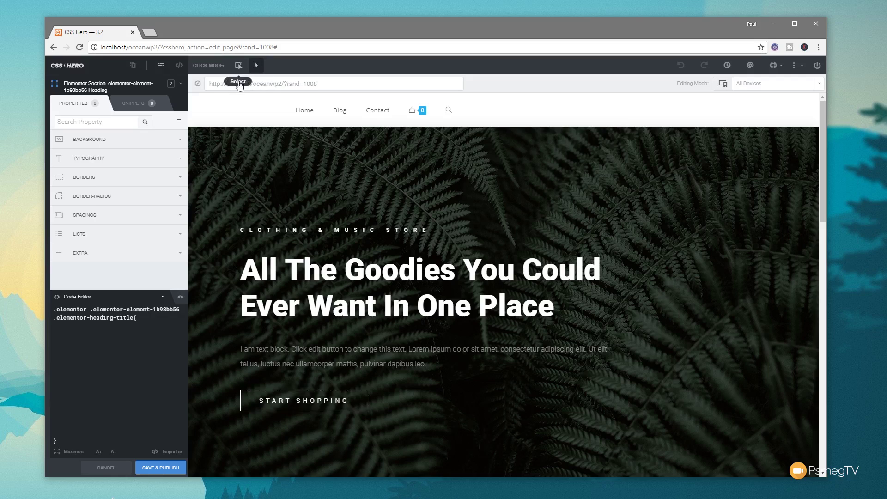
scroll(475, 301, down, 4)
scroll(475, 302, down, 10)
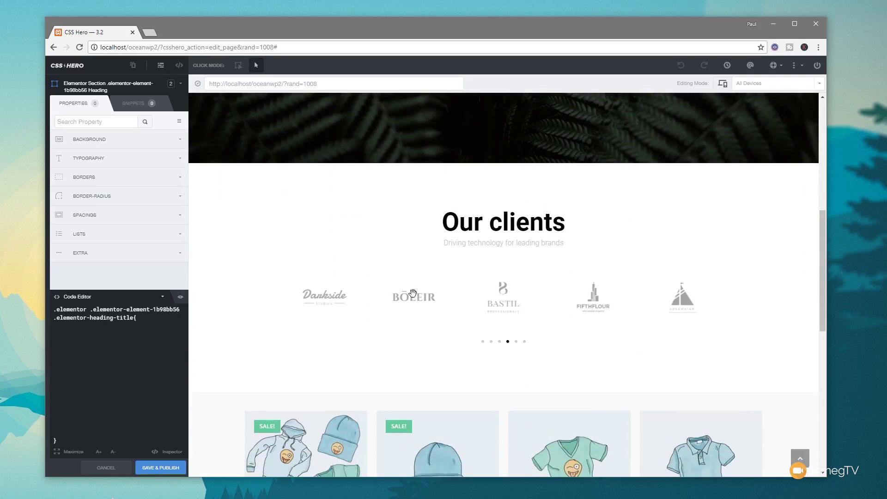
scroll(206, 257, up, 1)
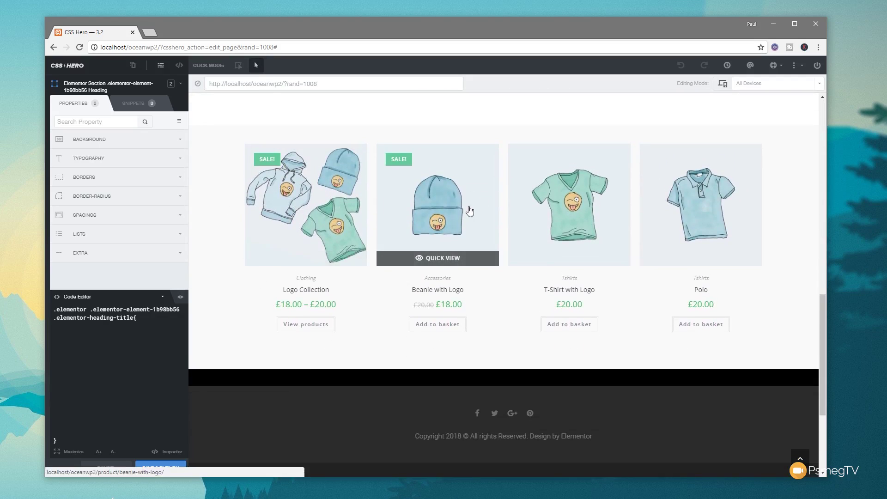
- Open the Logo Collection product, switch Click Mode back to Select, and pick its price
mouse_move(277, 207)
click(277, 206)
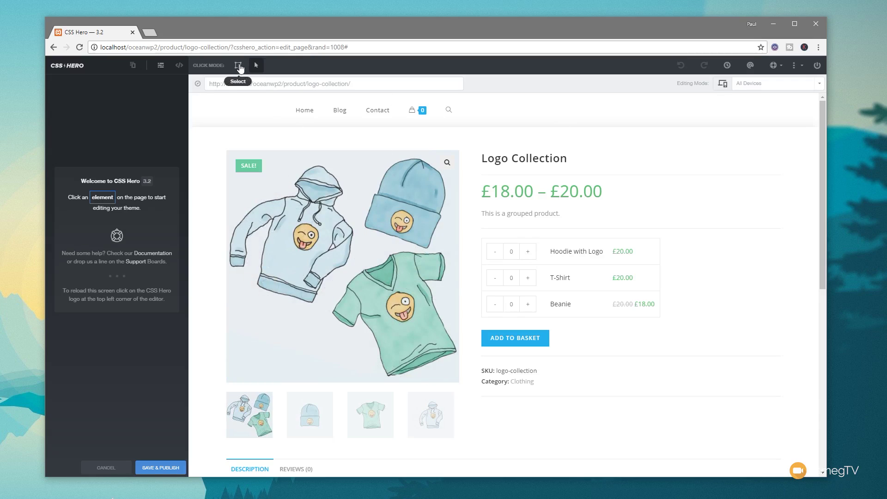
click(238, 66)
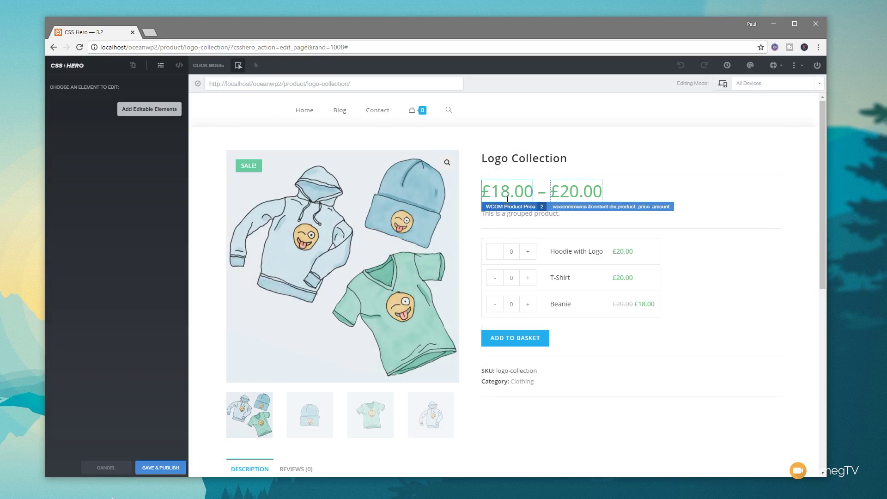
click(572, 193)
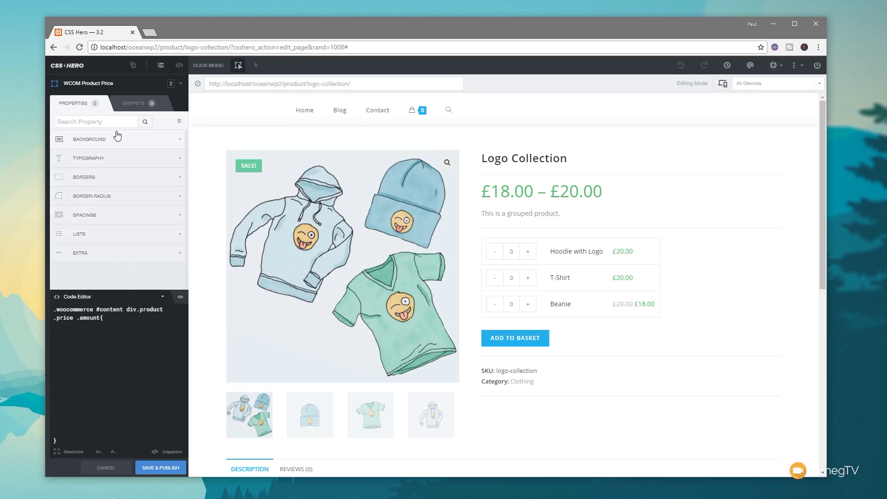
- Colour the £18.00 – £20.00 price with the blue Flat swatch #3498db
click(119, 159)
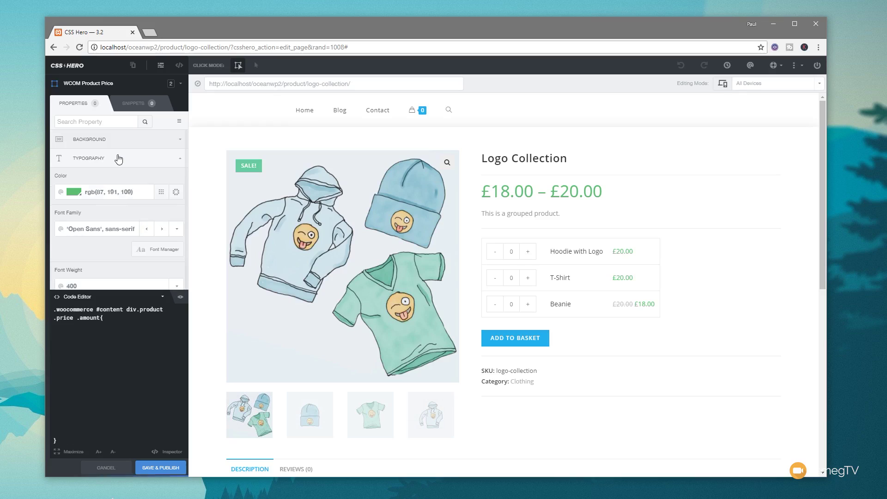
click(161, 192)
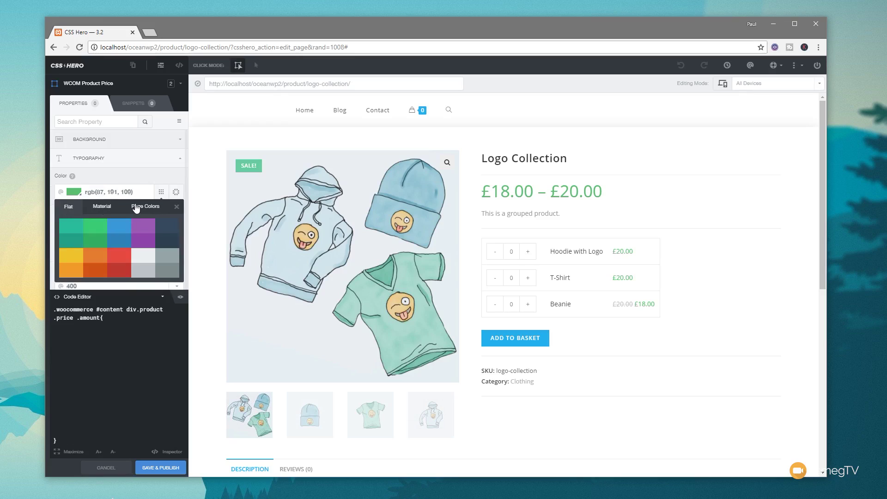
click(120, 228)
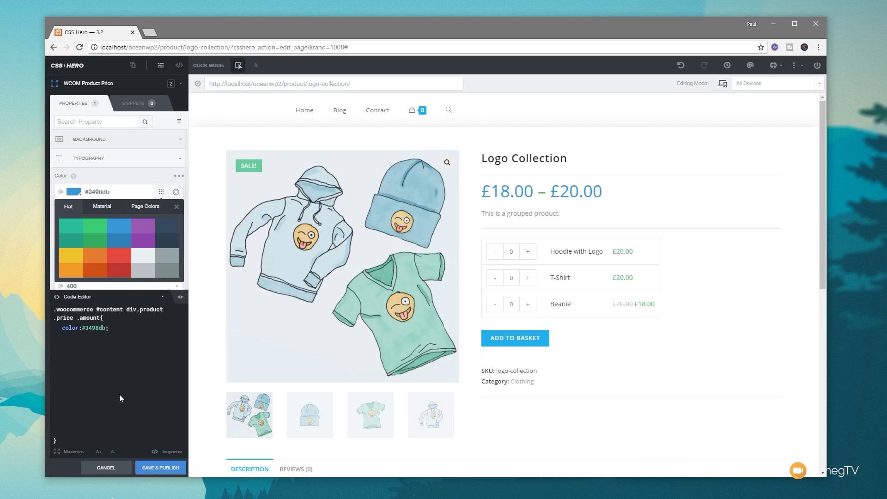
drag(109, 328, 59, 327)
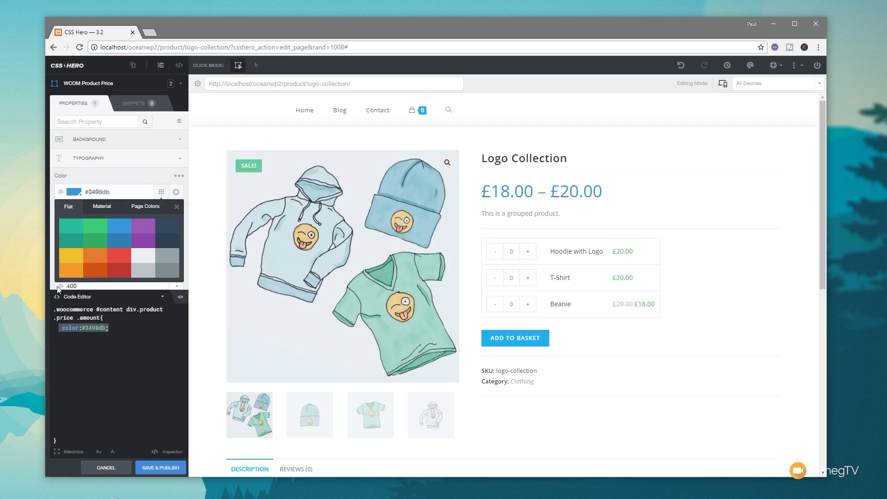
- Colour the whole Product Price Area with the blue #3498db swatch
click(543, 196)
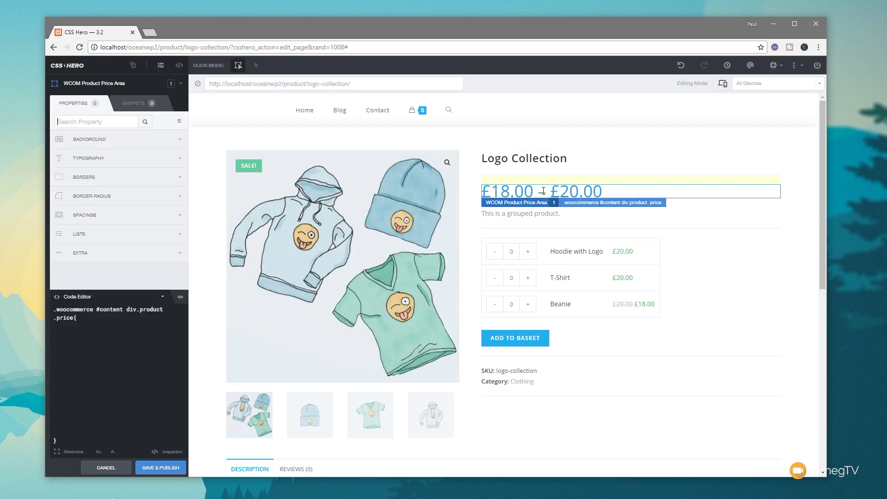
click(101, 158)
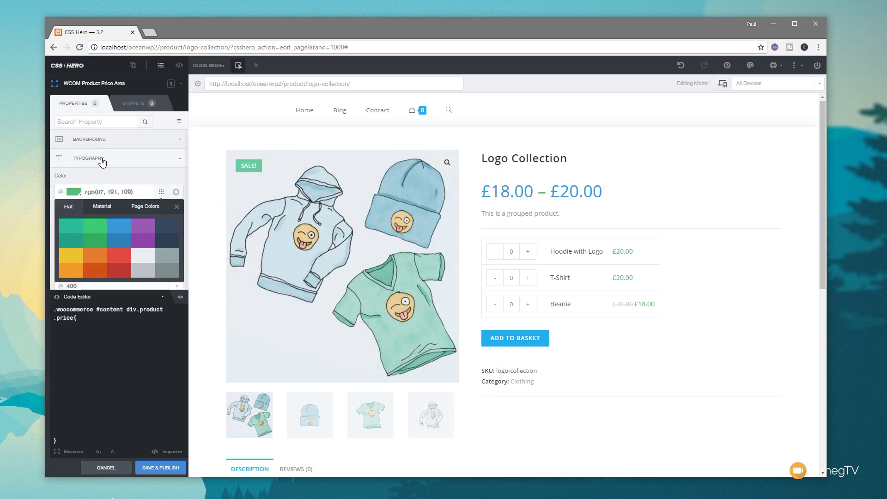
click(118, 227)
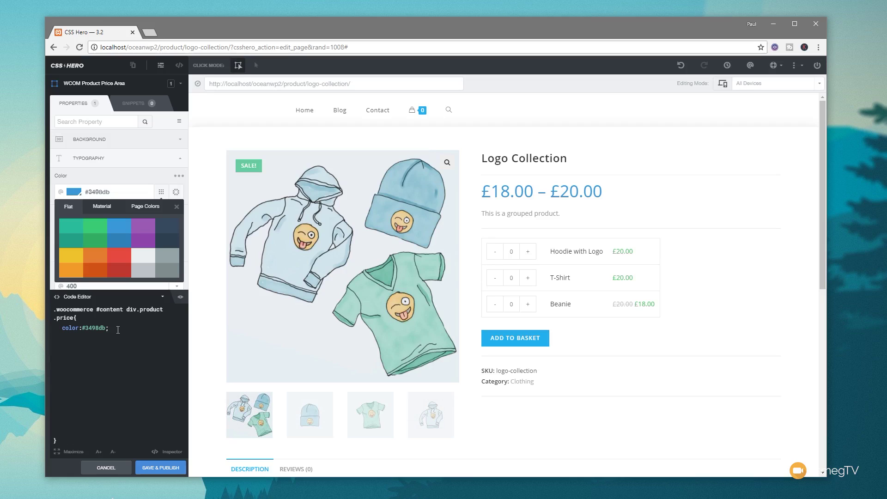
- Make the Hoodie with Logo, T-Shirt and Beanie item prices blue #3498db too
click(630, 254)
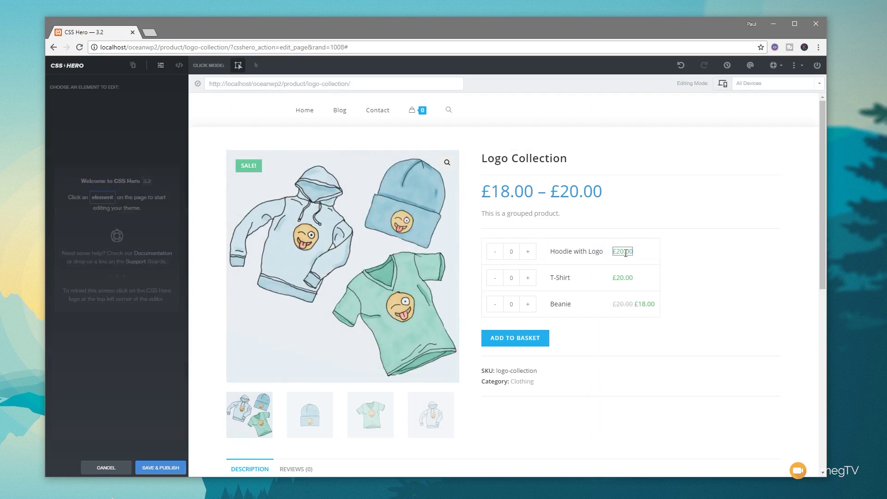
click(82, 158)
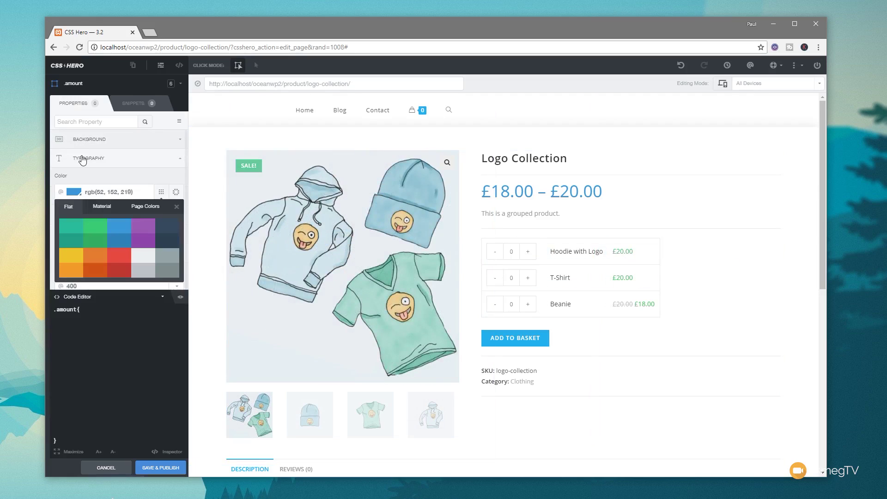
click(118, 226)
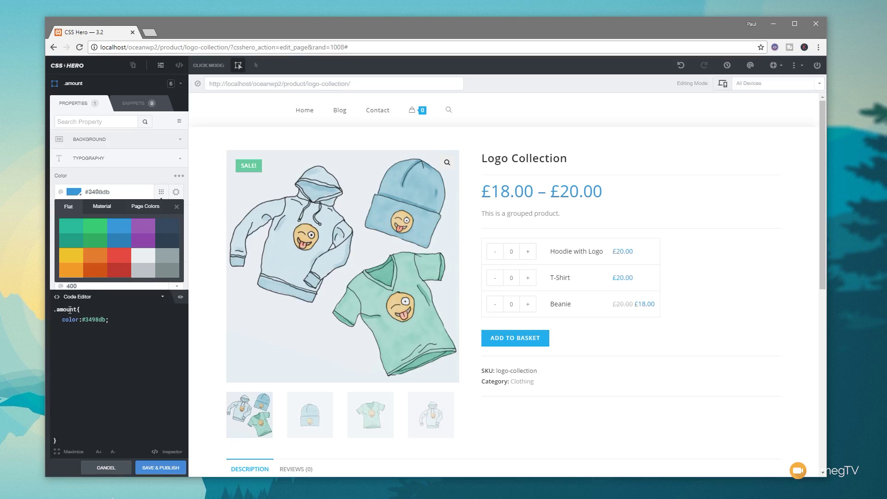
click(579, 190)
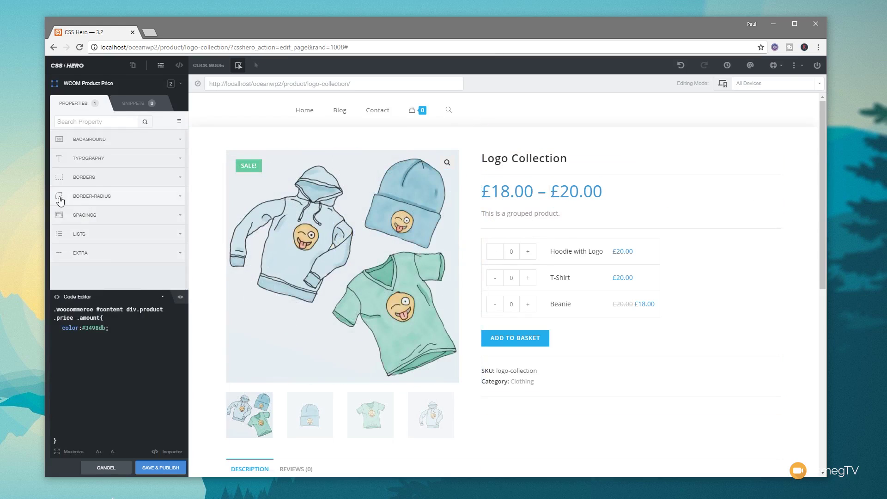
click(89, 158)
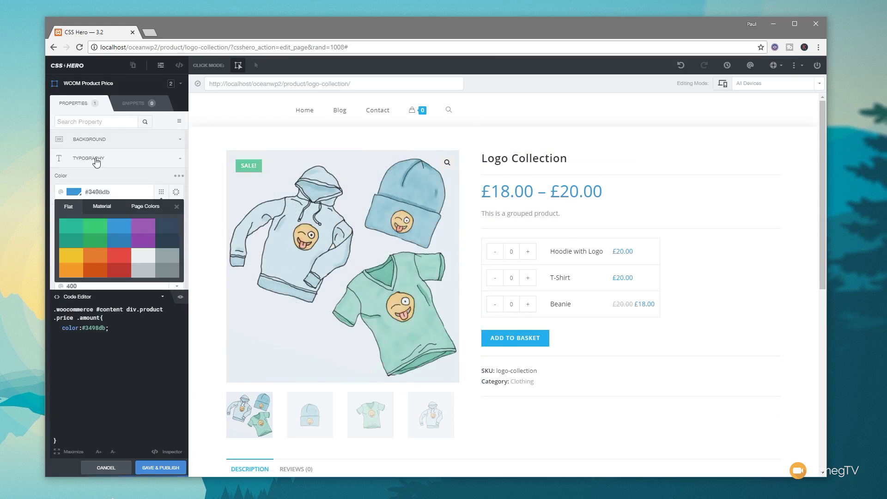
- Try a light 200 font weight and a smaller font size on the product price
click(176, 206)
scroll(103, 187, down, 1)
scroll(102, 187, down, 2)
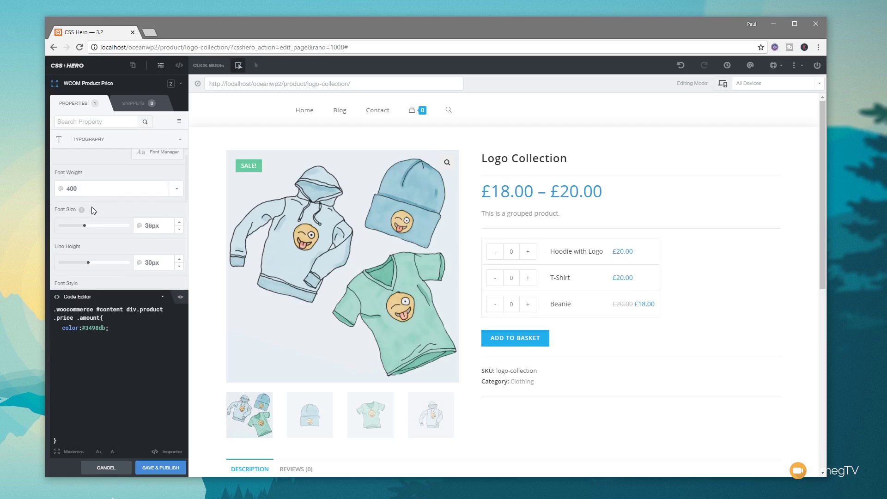
click(153, 192)
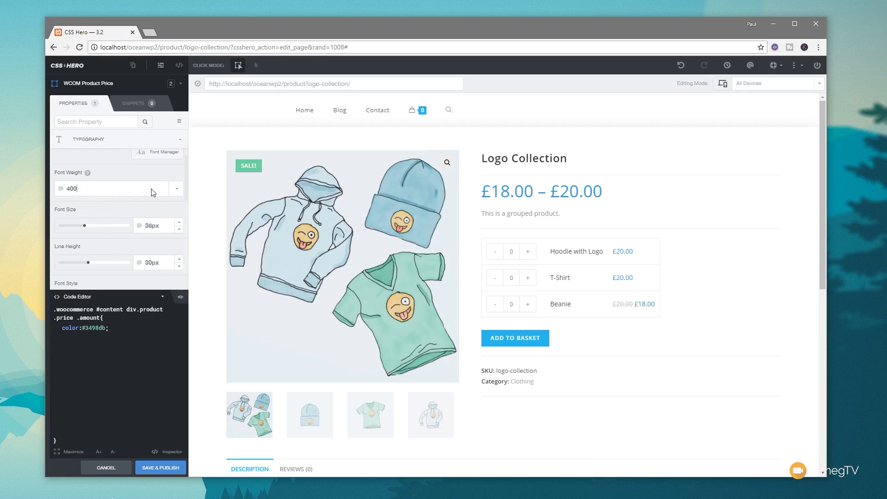
click(175, 190)
click(99, 206)
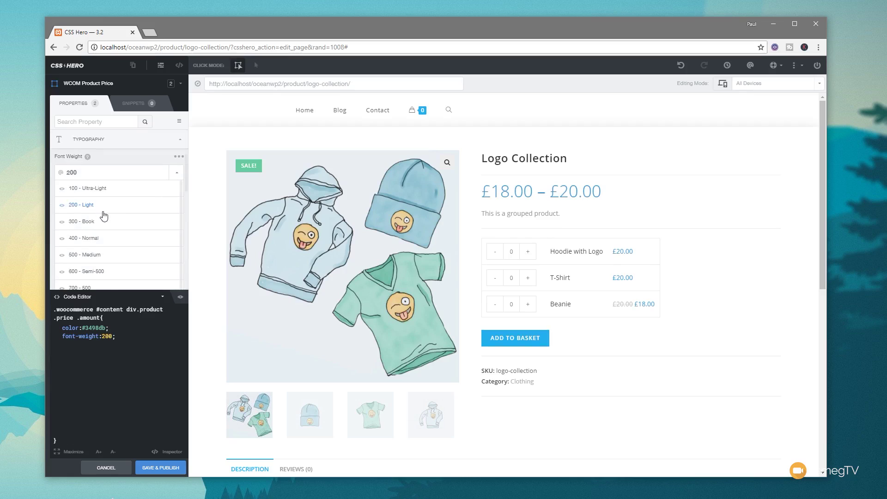
click(177, 173)
drag(85, 210, 80, 213)
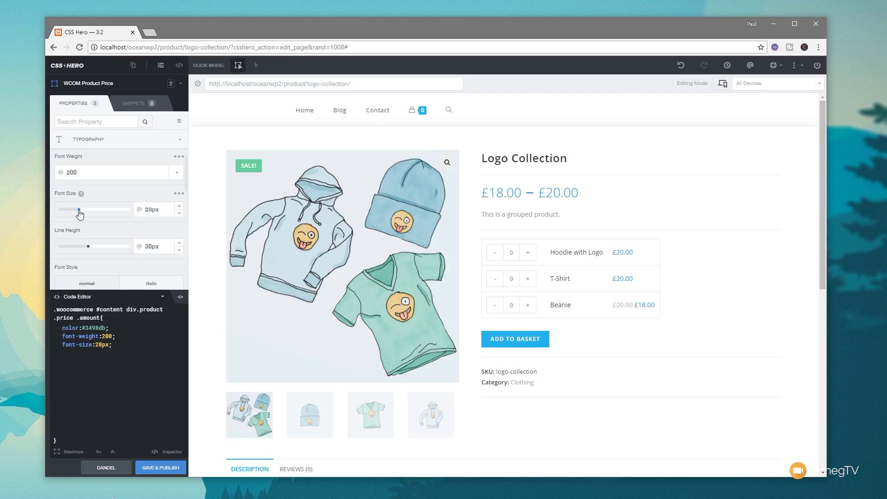
- Set the price area's font size to 28px, keeping font weight at 400
click(529, 193)
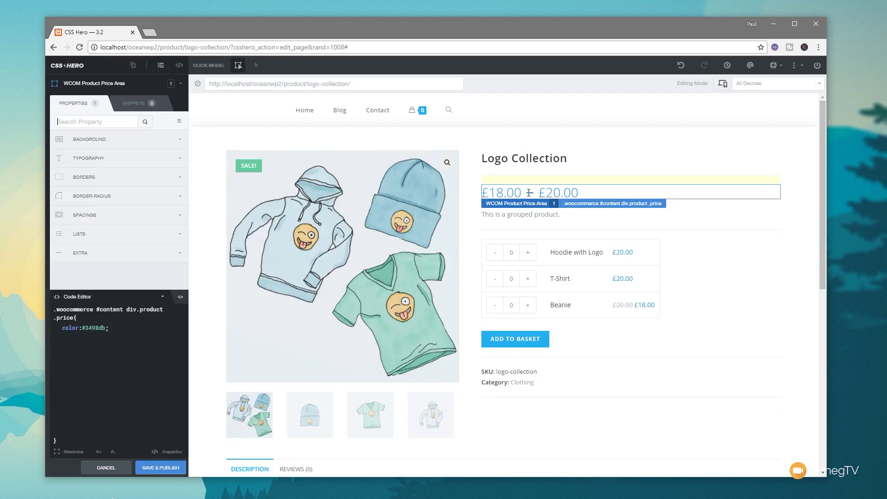
click(88, 159)
scroll(145, 250, down, 1)
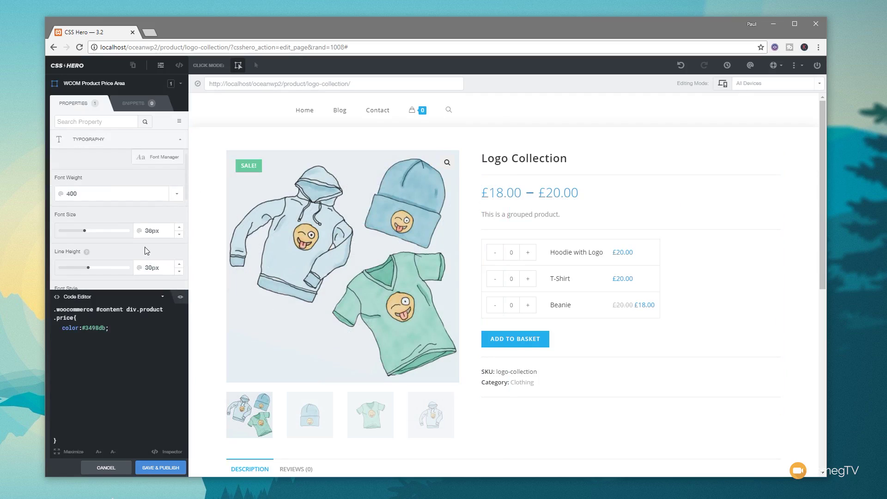
click(177, 193)
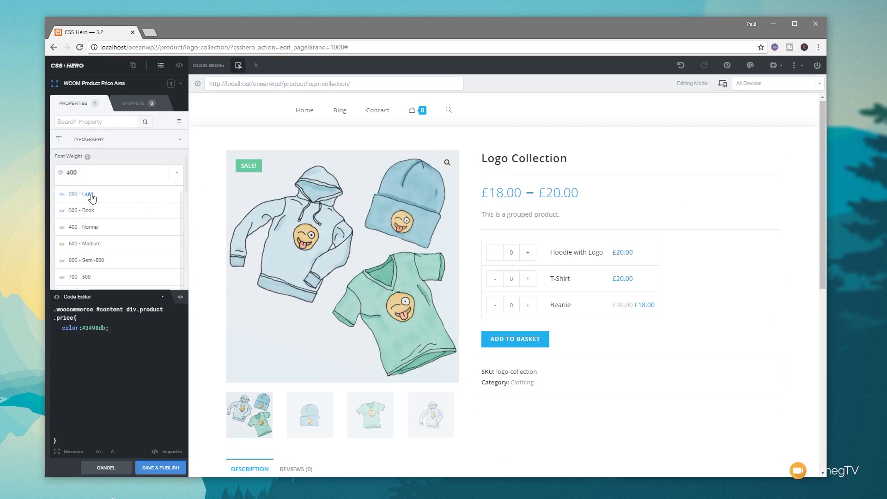
click(177, 173)
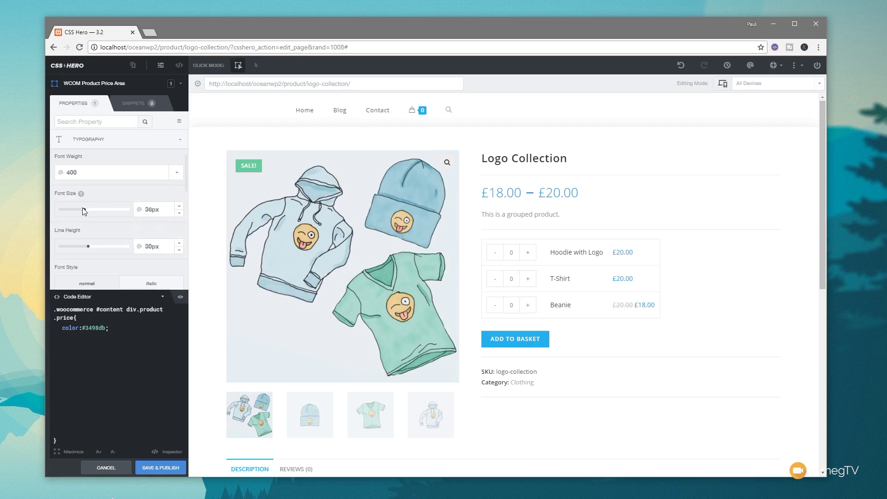
drag(82, 207, 80, 212)
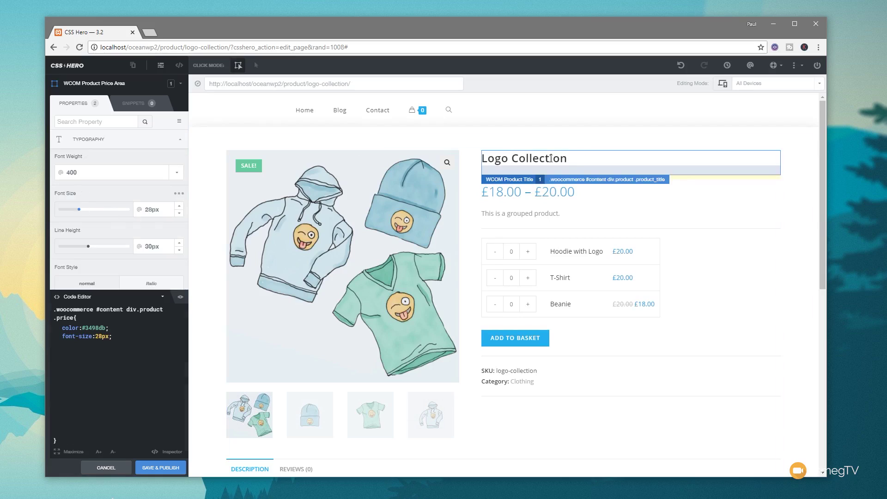
click(532, 159)
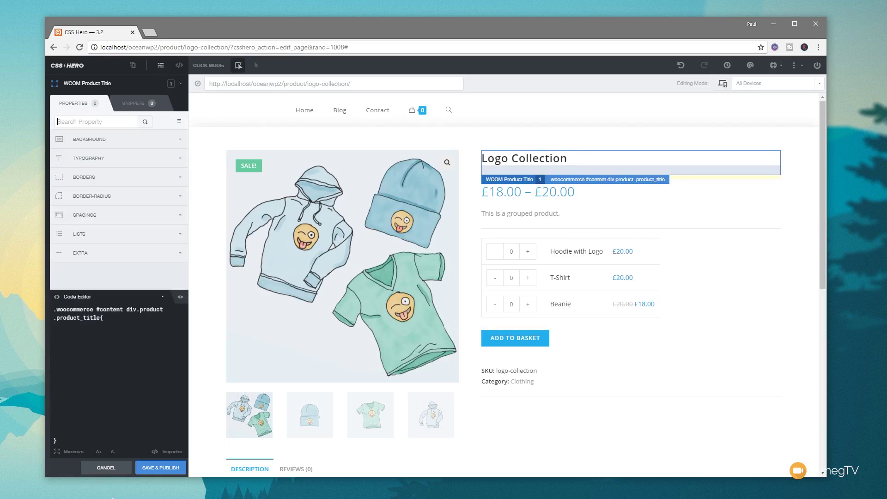
- Make the Logo Collection title 36px, uppercase, with a light 200 font weight
click(96, 159)
scroll(124, 233, down, 2)
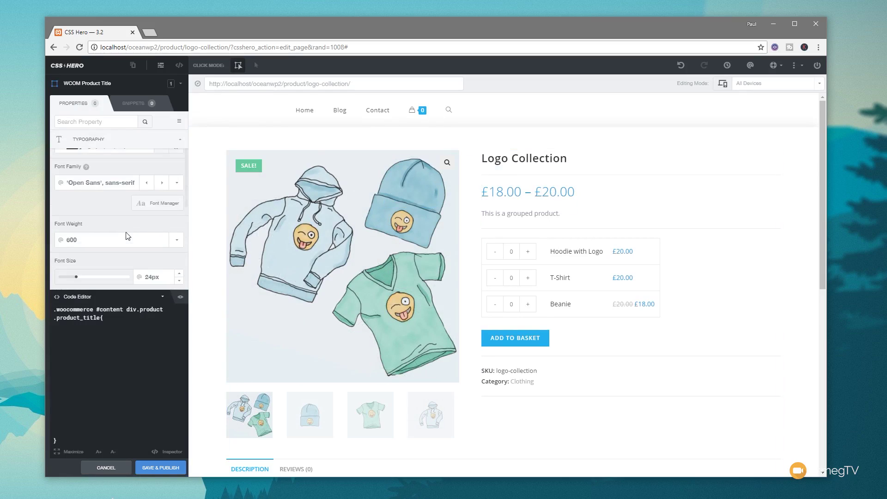
click(174, 196)
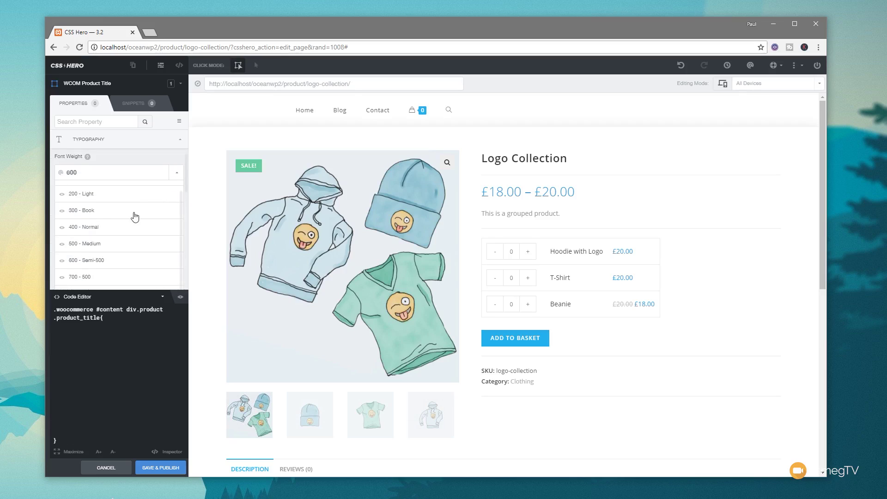
click(98, 229)
click(177, 174)
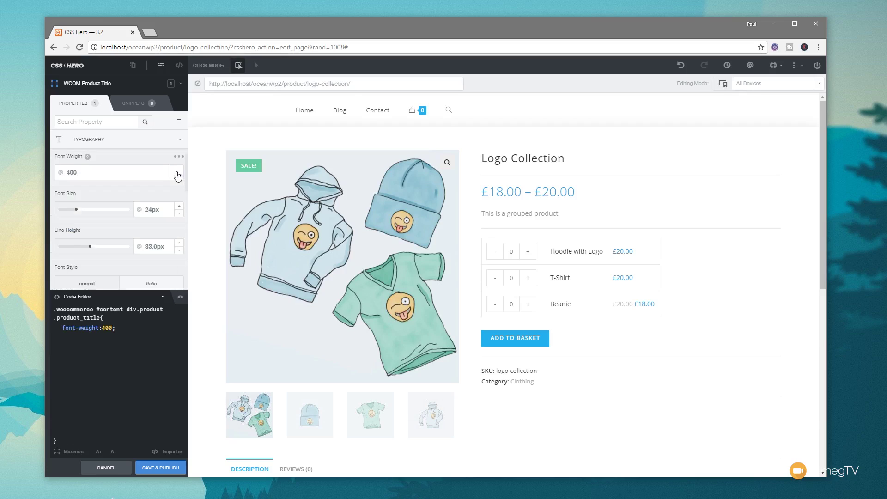
drag(77, 210, 86, 213)
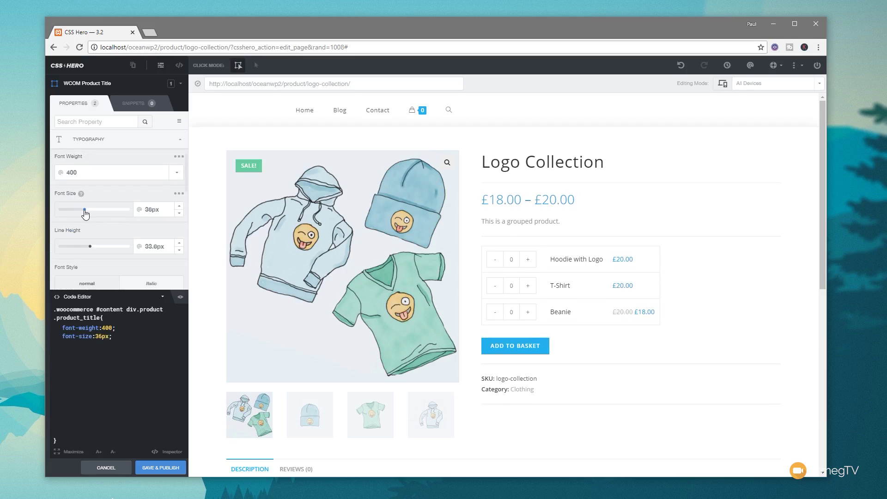
scroll(137, 219, down, 2)
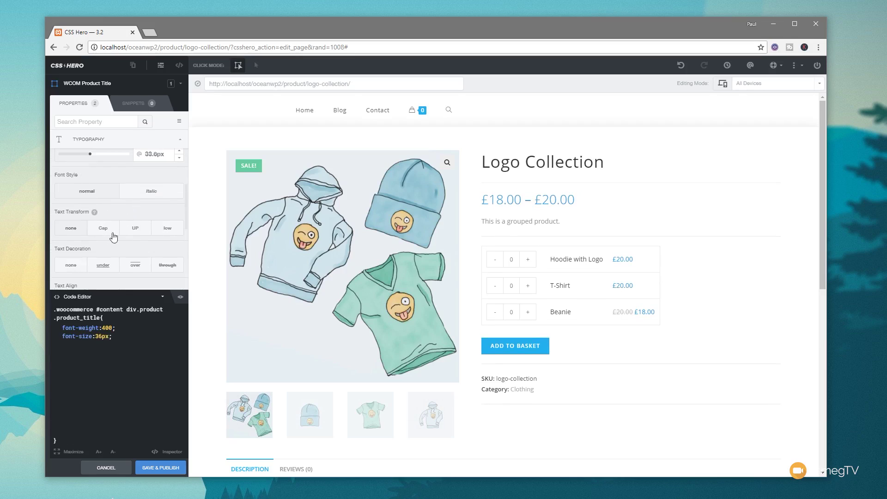
click(129, 232)
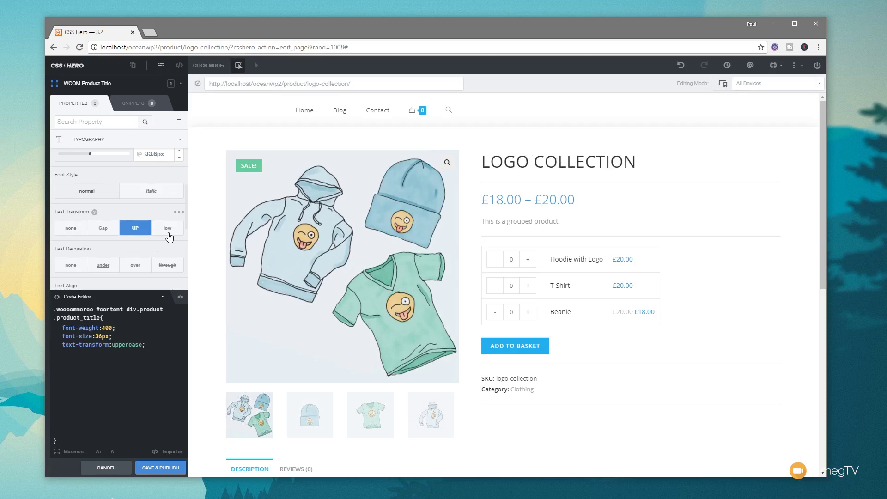
scroll(142, 224, up, 2)
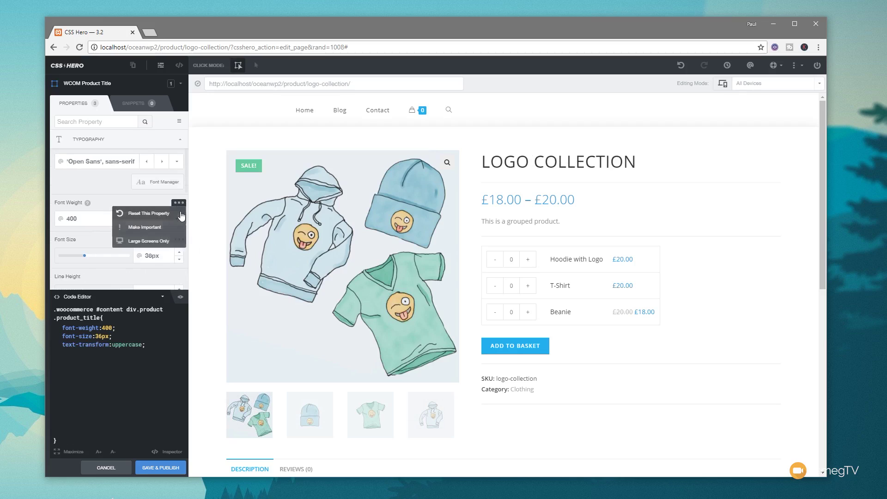
click(144, 222)
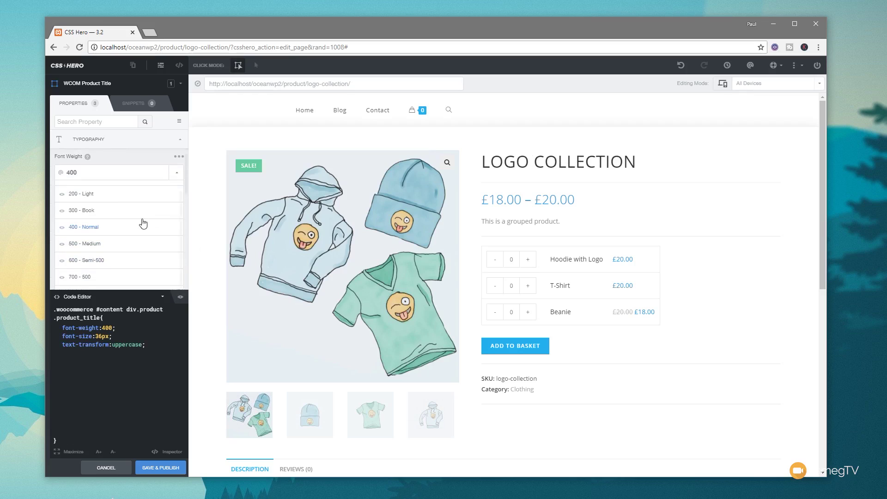
click(98, 195)
click(174, 179)
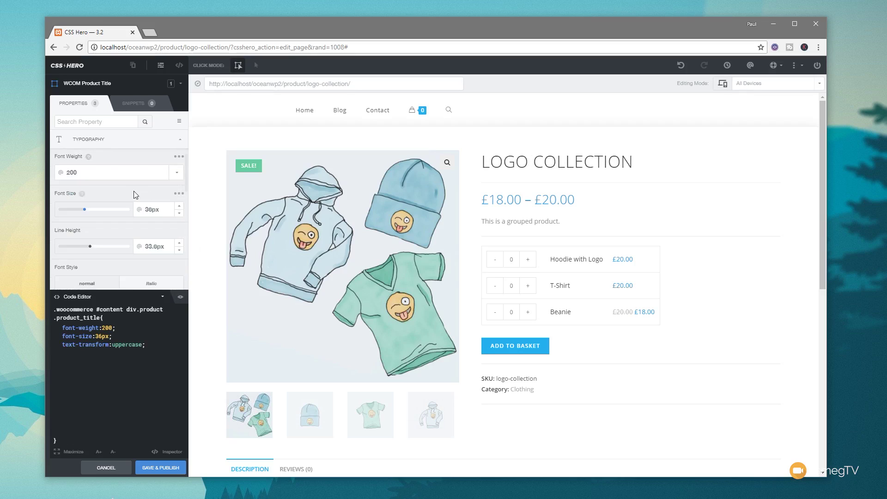
click(179, 194)
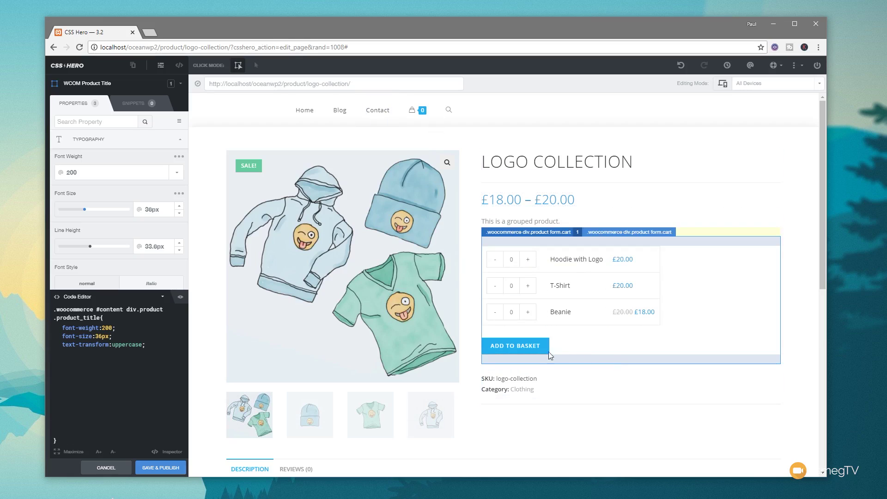
- Give the Add to Basket button 10px top-left and bottom-right border radii
click(516, 353)
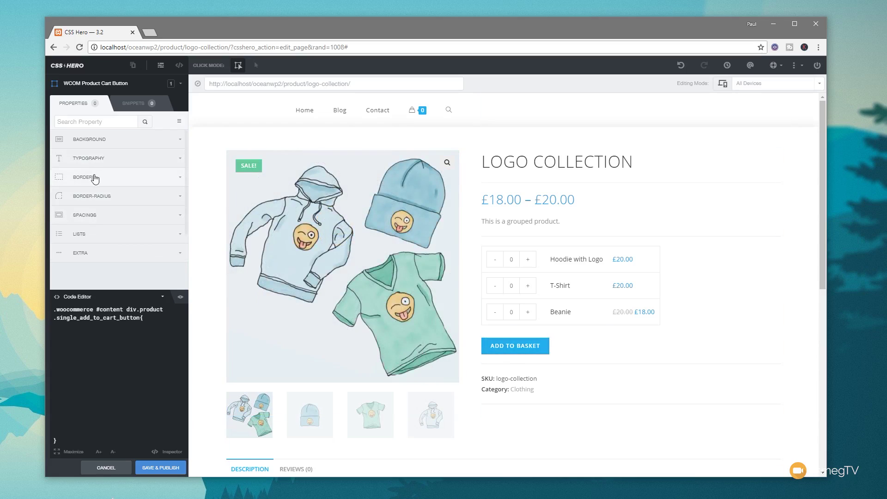
click(94, 196)
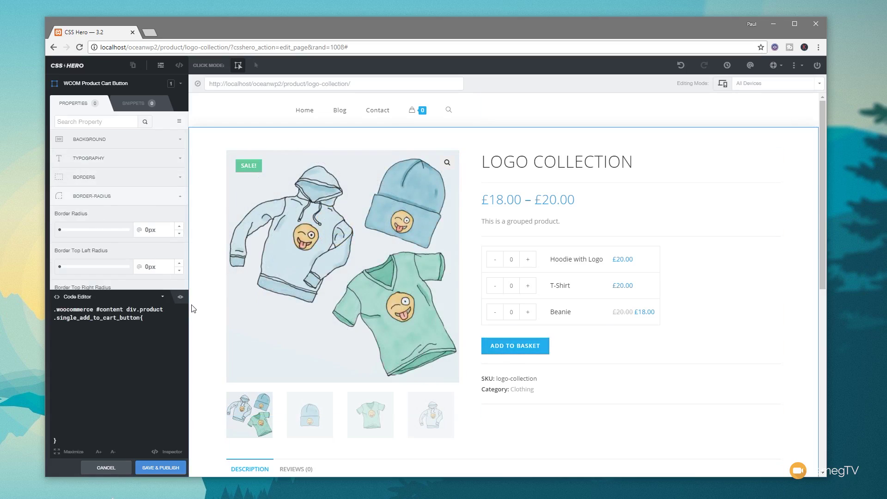
click(162, 298)
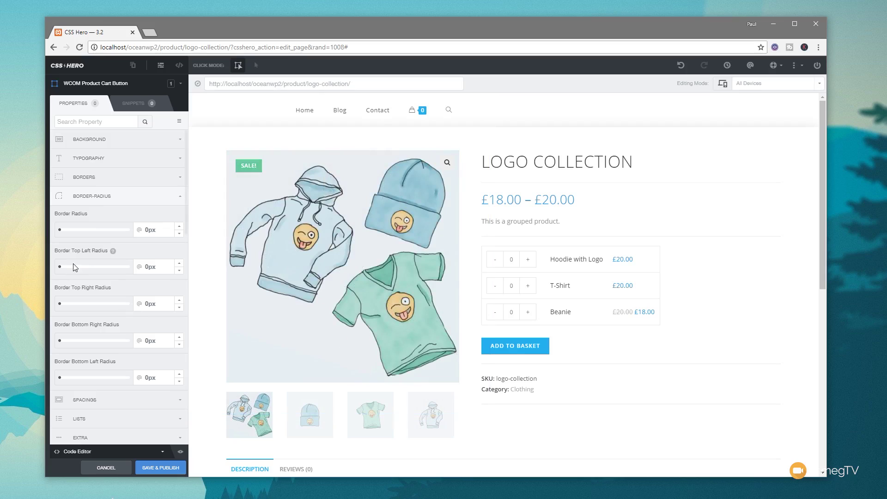
click(180, 264)
click(179, 264)
click(179, 264)
click(180, 338)
click(180, 326)
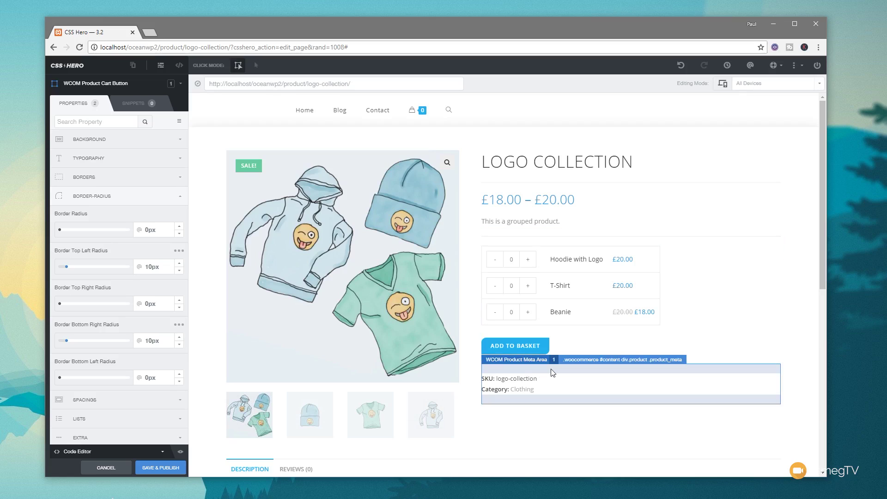
click(552, 372)
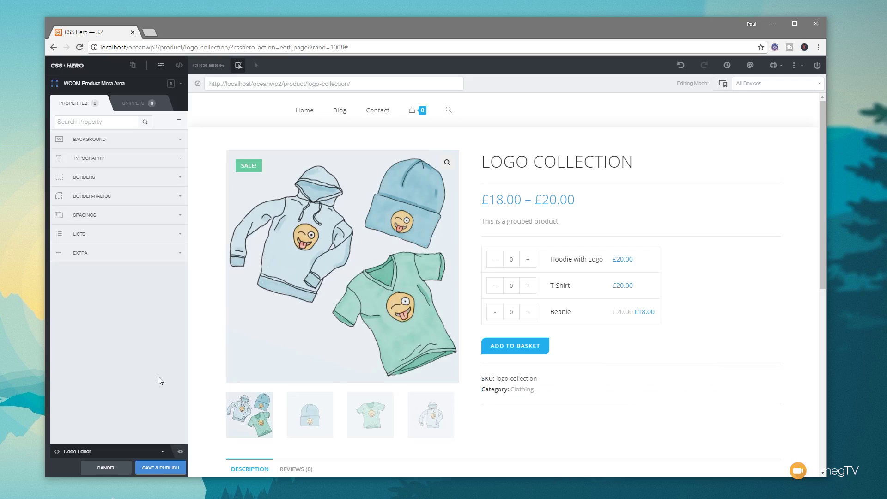
- Set the SKU and category details area's Visibility to hidden
click(102, 255)
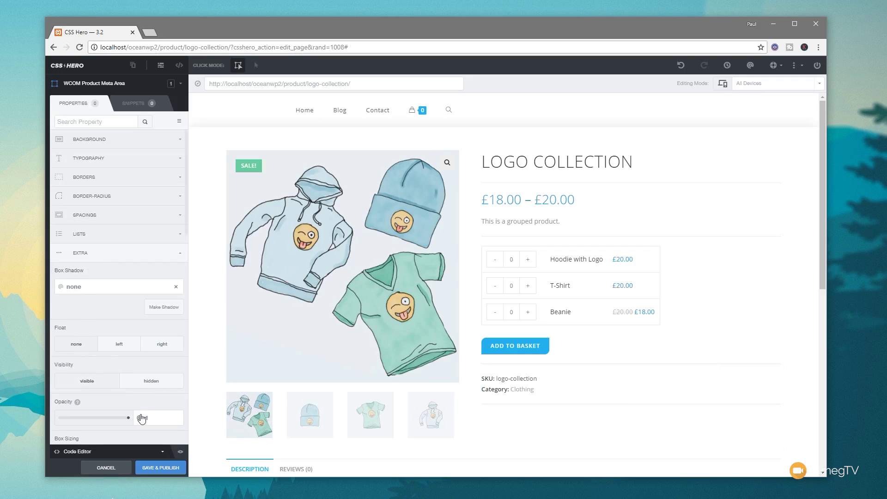
click(138, 387)
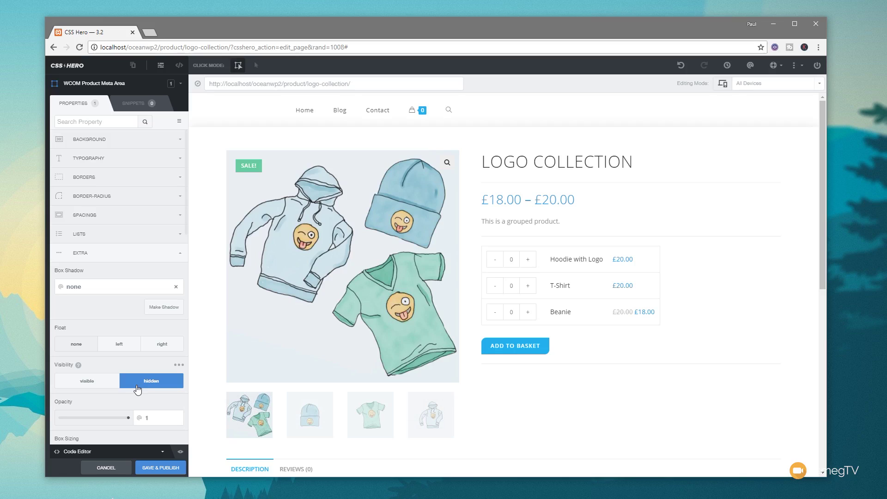
key(ctrl+z)
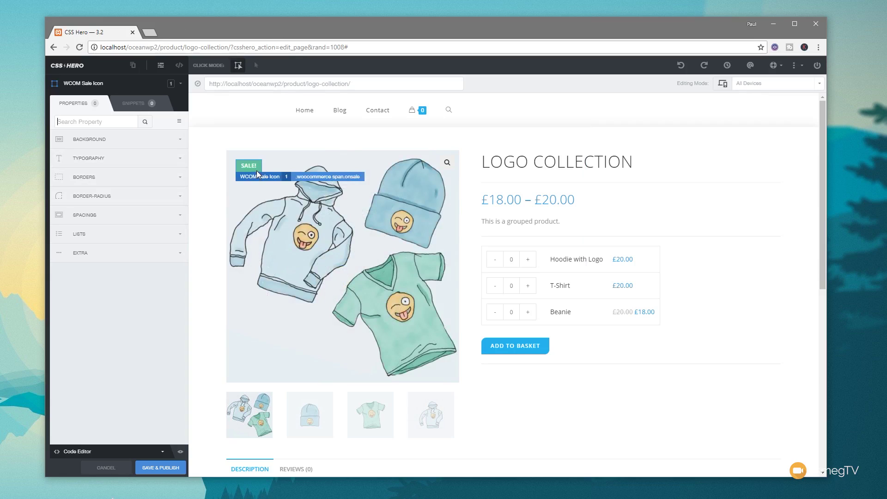
click(257, 171)
- Give the SALE! badge the red Flat swatch background #e74c3c
click(108, 145)
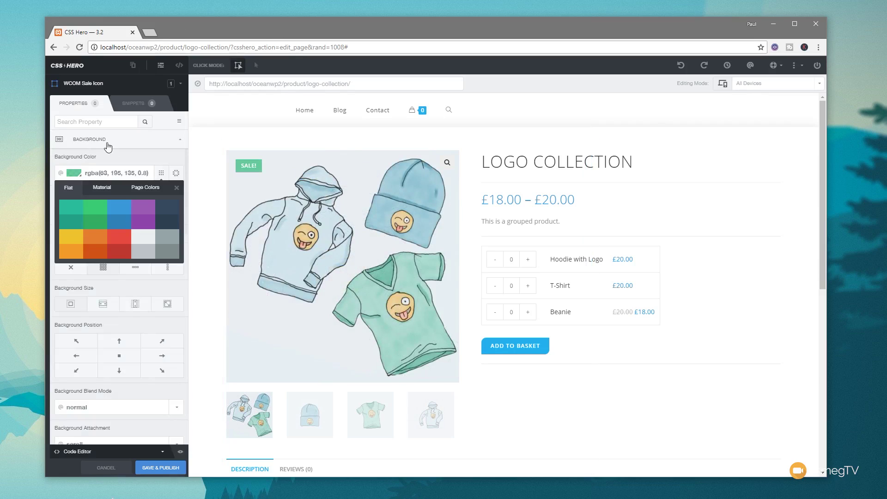
click(119, 239)
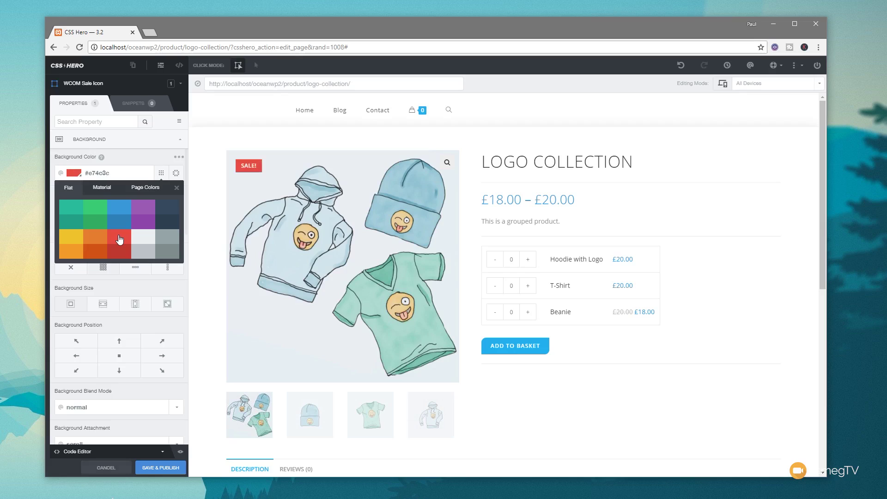
click(177, 189)
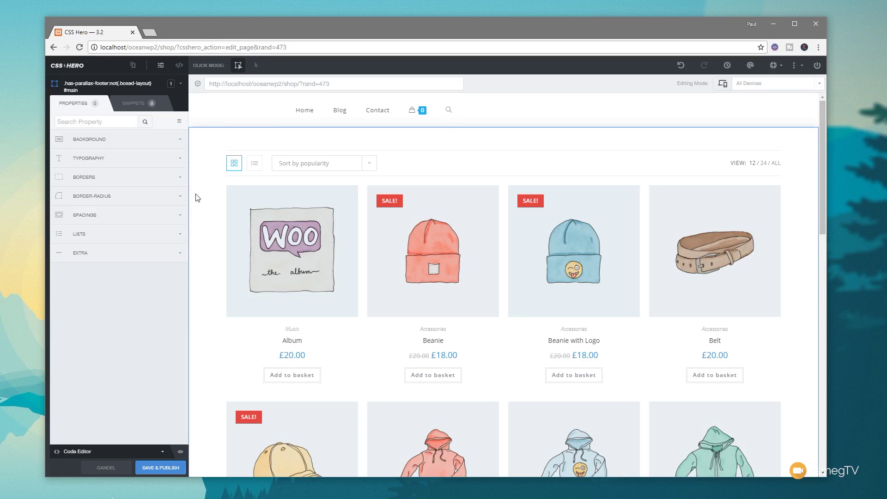
- Start a shadow on the product cards with a dark grey colour
click(225, 206)
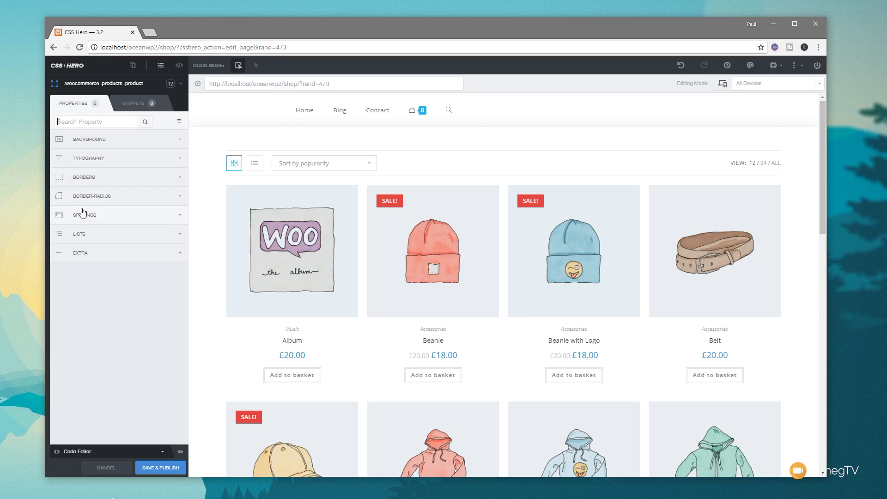
click(94, 254)
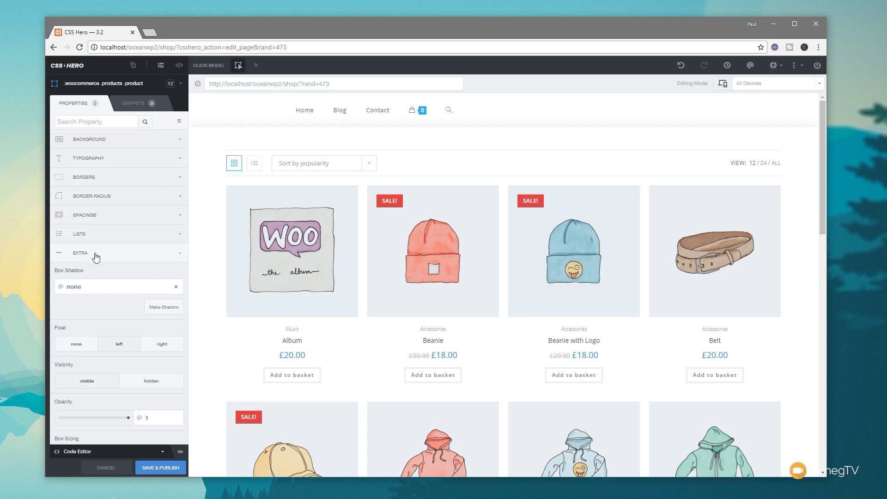
click(164, 307)
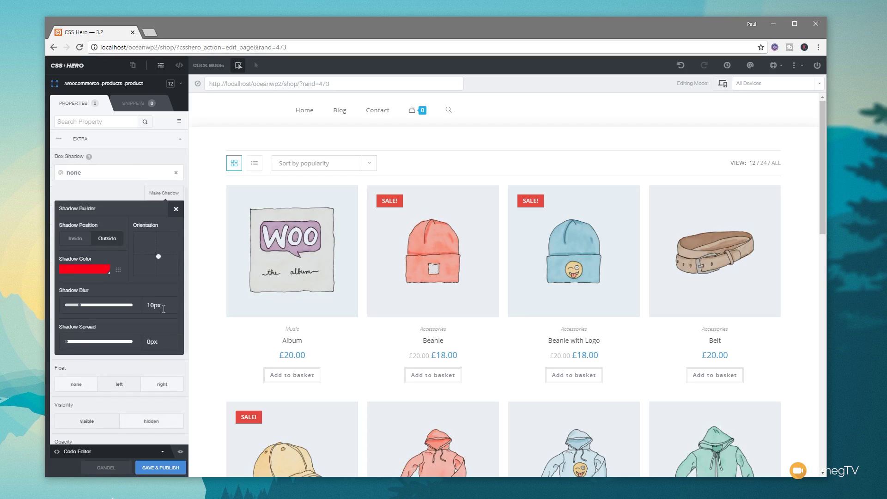
click(100, 276)
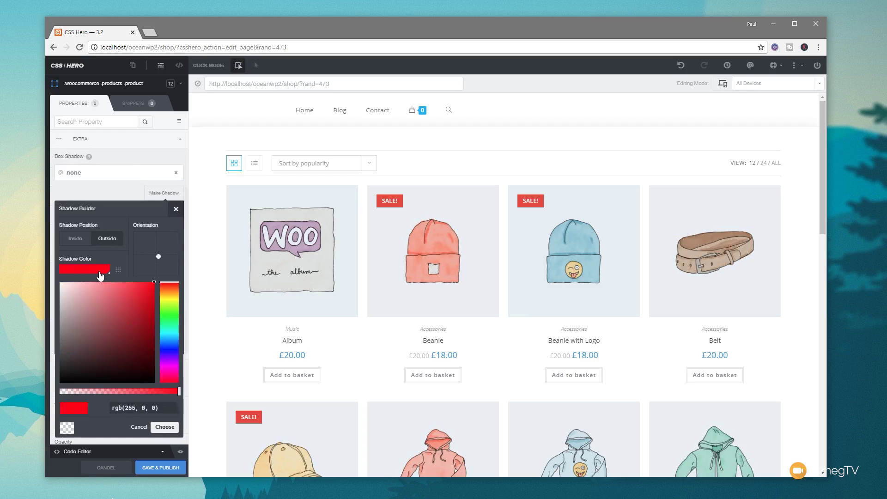
click(60, 357)
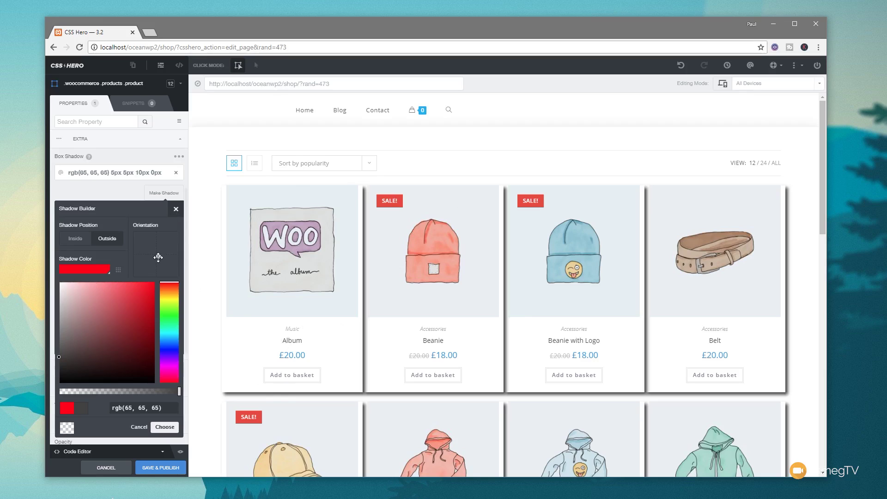
- Centre the shadow evenly around the cards, lower its alpha to about 0.26, and confirm
drag(158, 257, 156, 254)
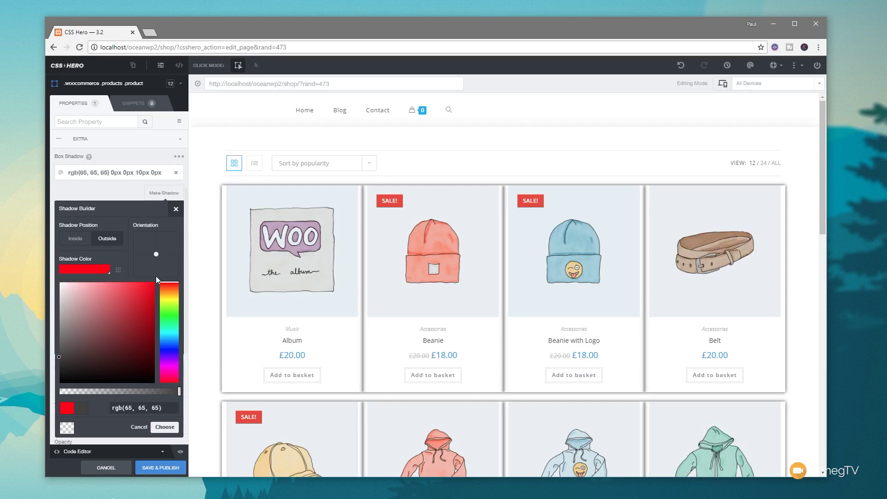
drag(171, 388, 105, 394)
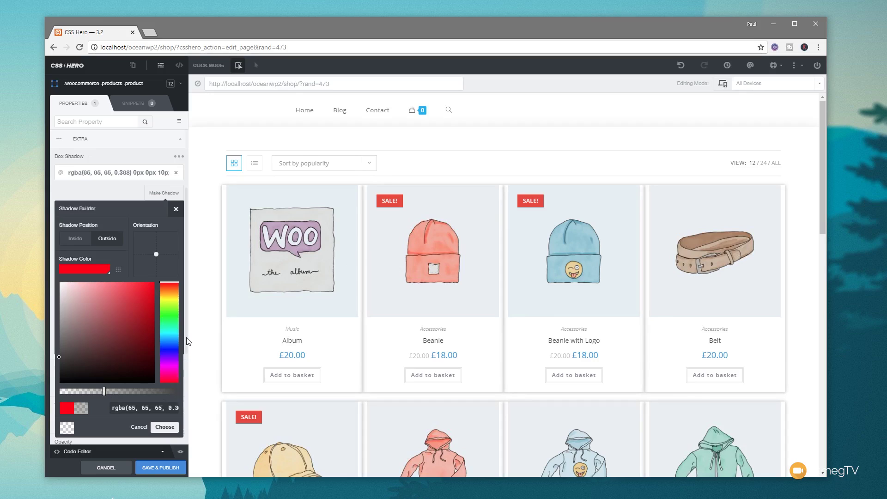
drag(104, 392, 92, 393)
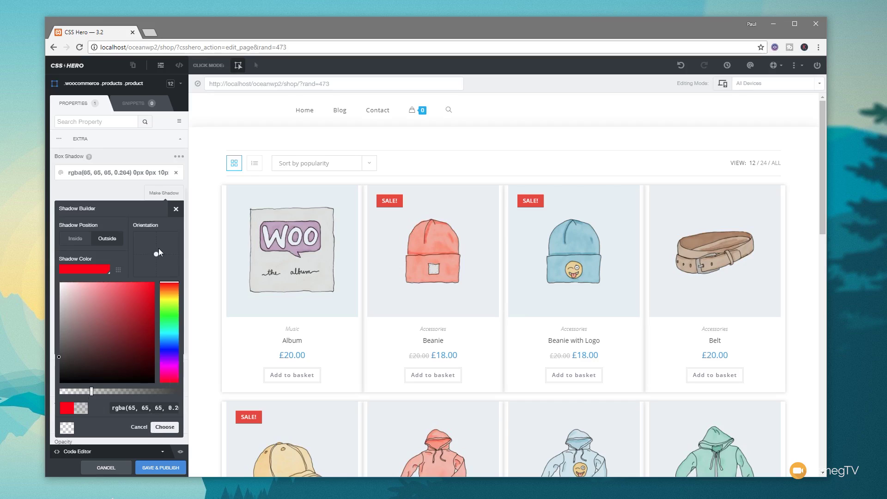
drag(156, 255, 157, 257)
drag(156, 254, 156, 253)
click(165, 427)
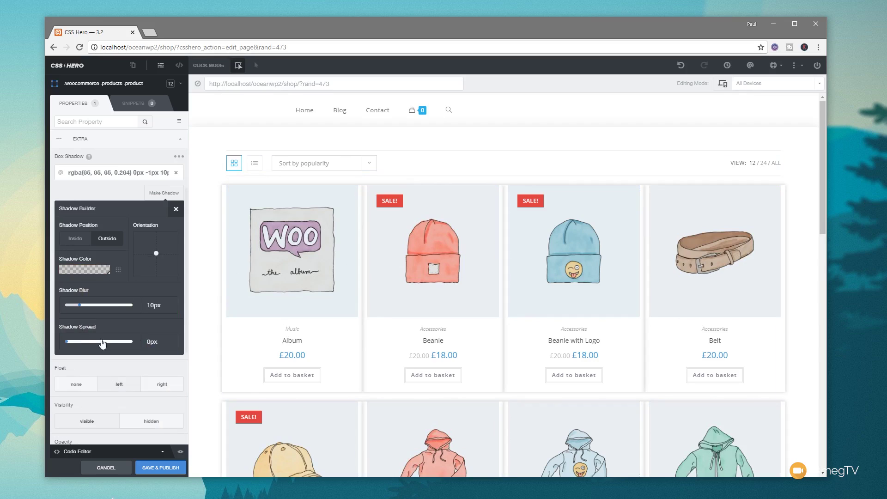
click(320, 215)
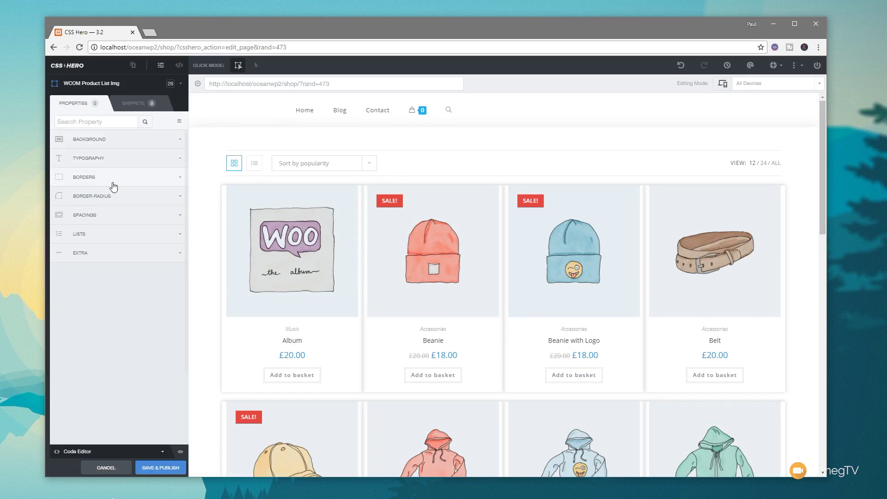
- Set the product list images' top padding to 10px
click(109, 218)
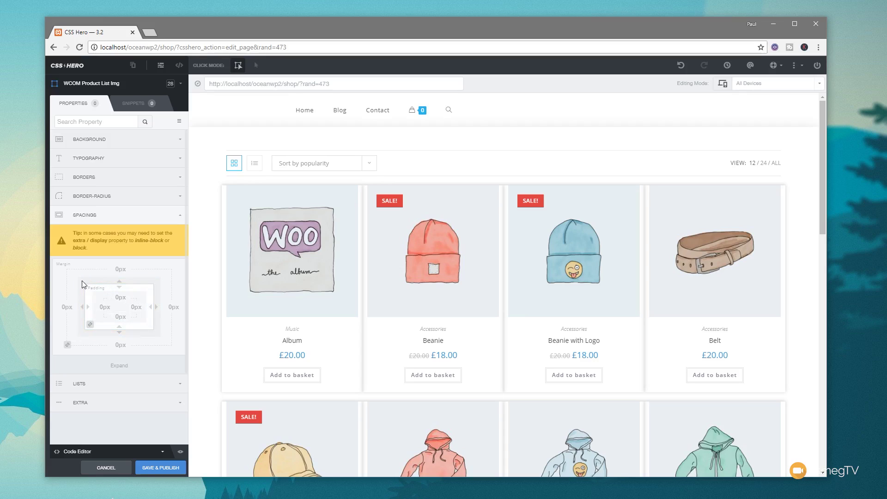
click(111, 297)
text(1px)
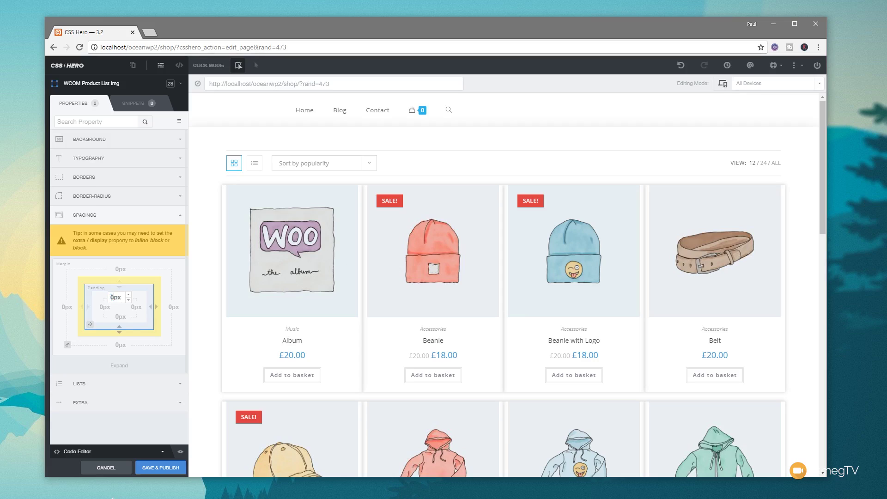
scroll(111, 297, up, 6)
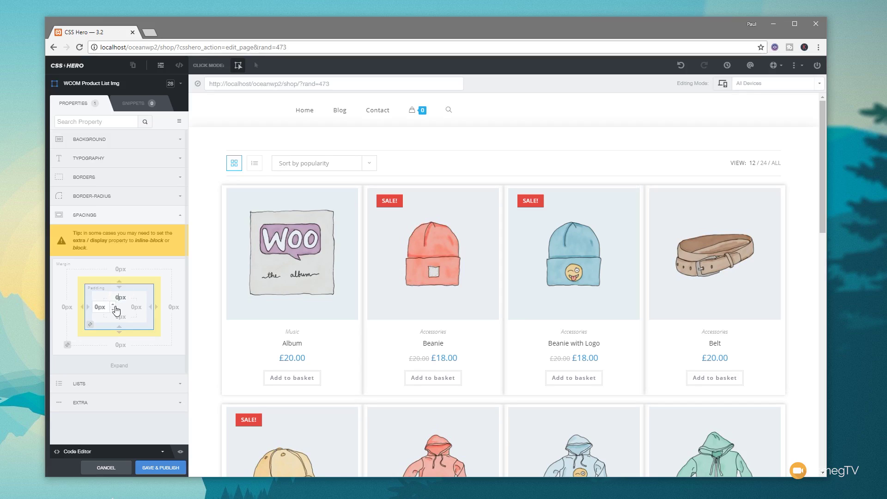
key(BackSpace)
text(10)
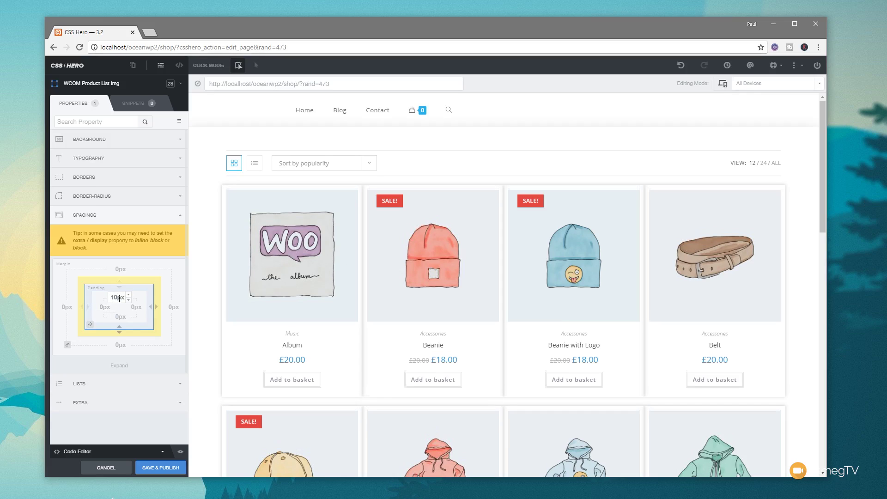
key(Return)
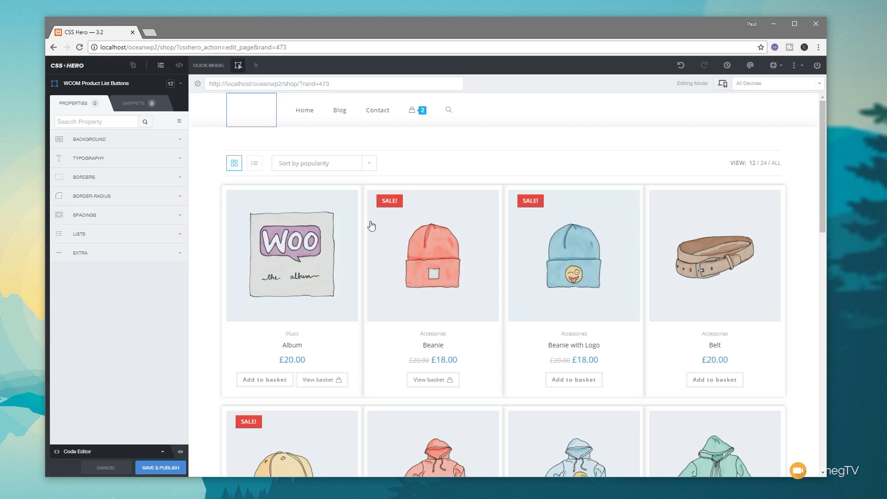
click(418, 387)
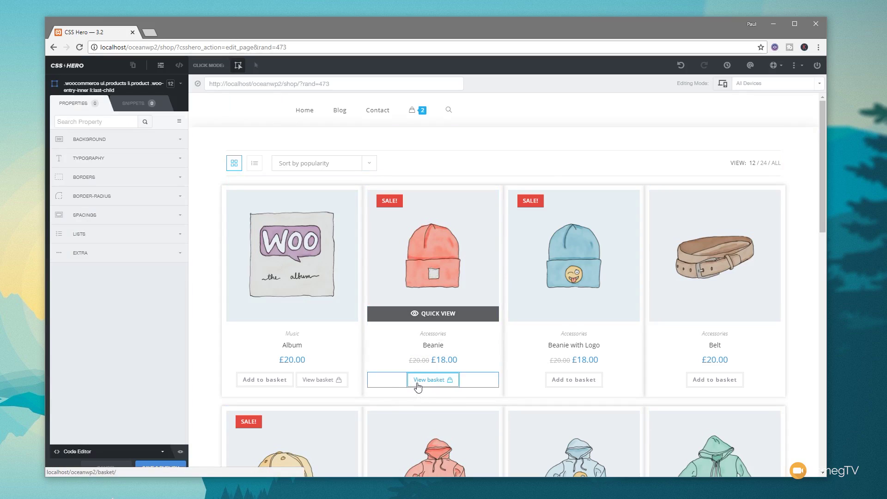
- Select the product list buttons and trial the .btn-3d snippet from the Buttons snippets
click(575, 390)
click(575, 382)
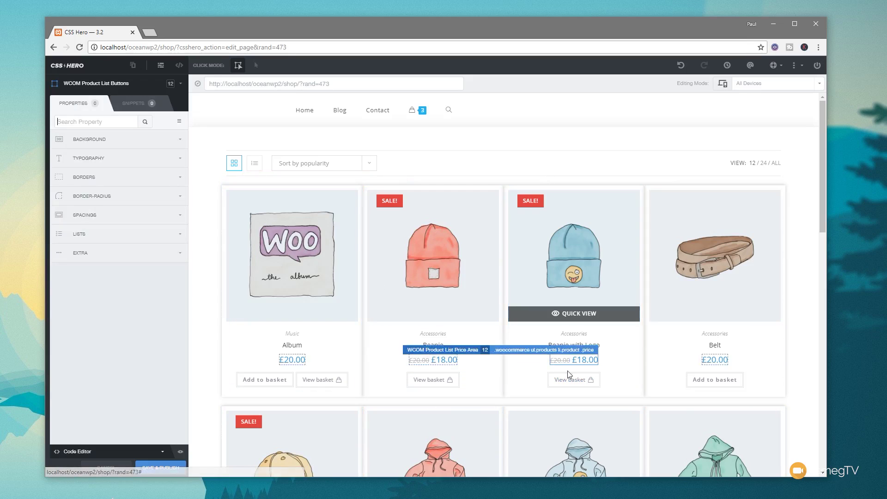
click(572, 384)
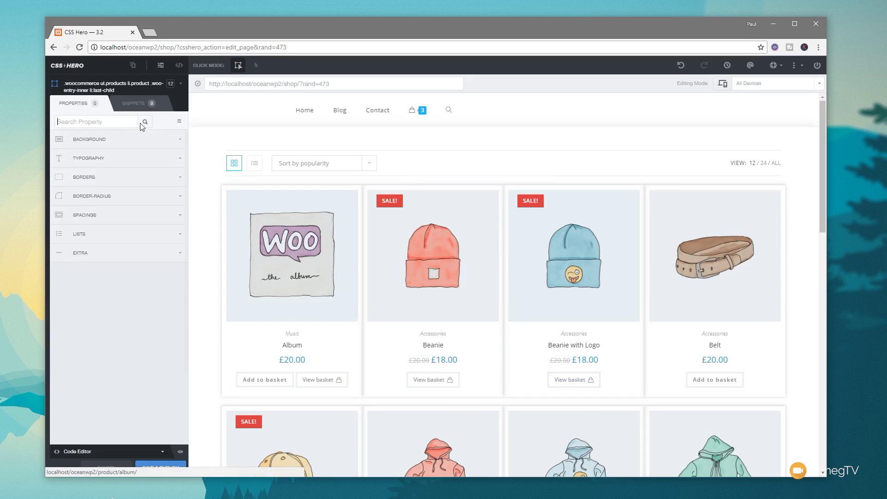
click(135, 106)
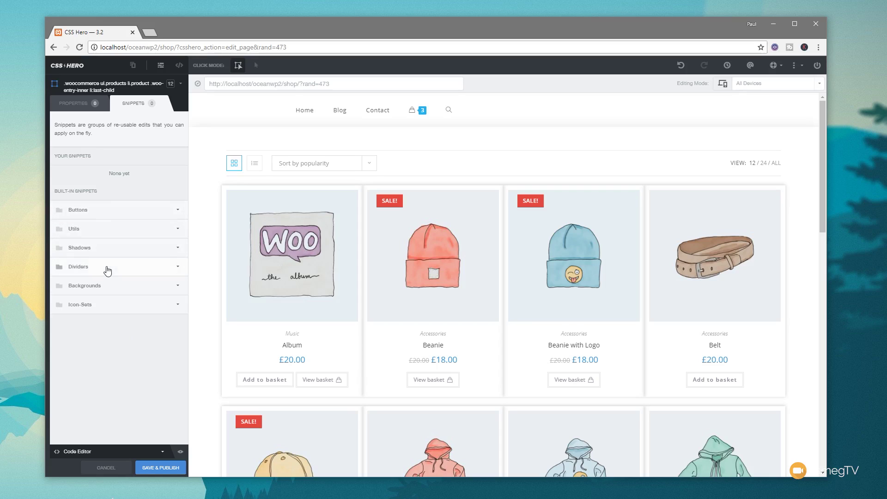
click(119, 210)
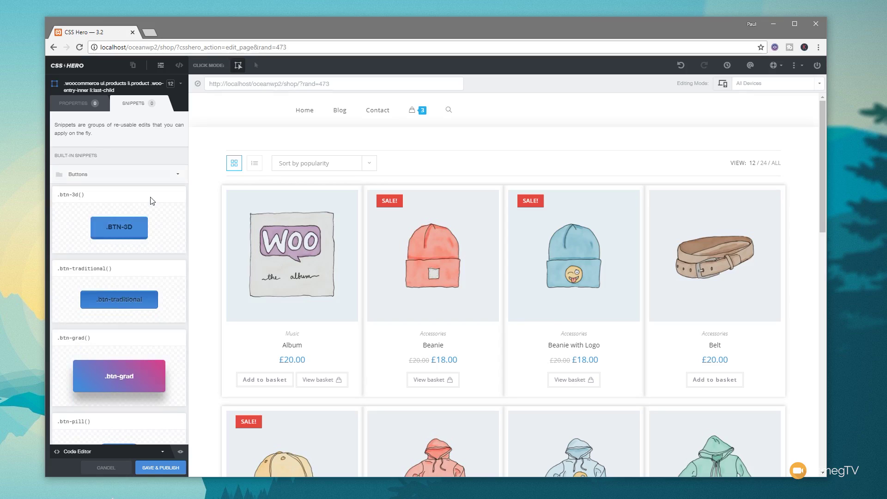
click(175, 217)
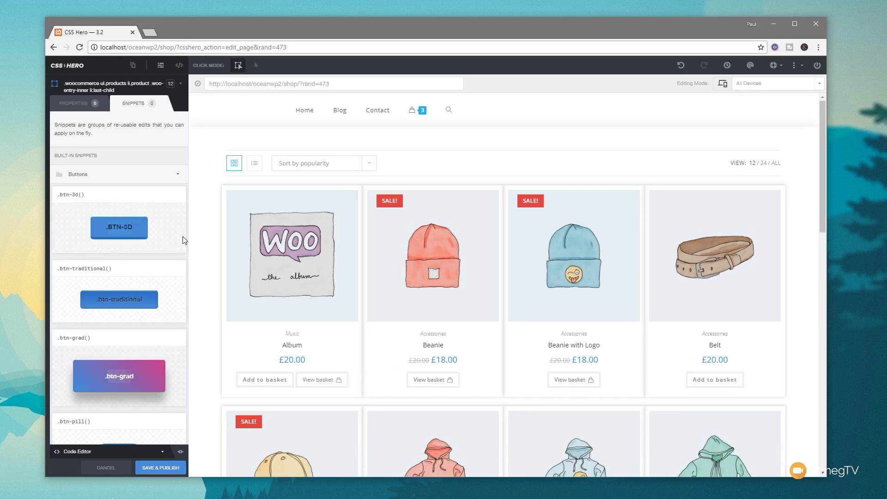
click(131, 227)
click(121, 229)
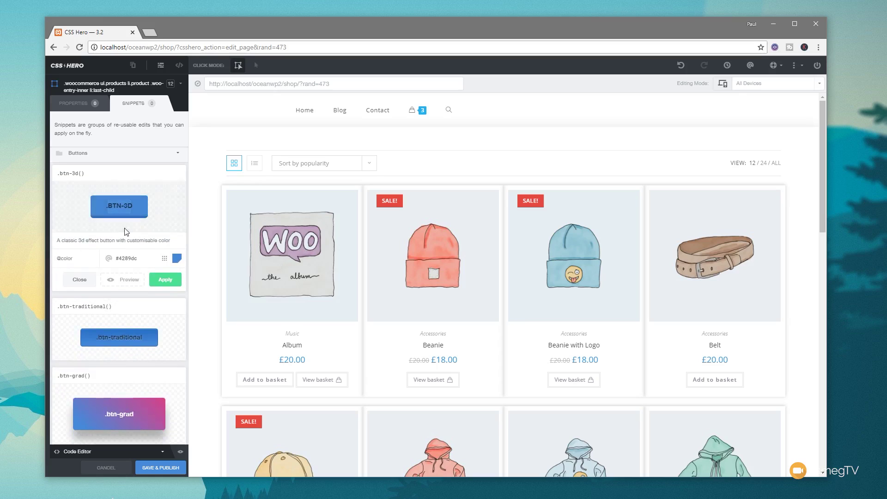
click(94, 283)
- Set the .btn-3d colour to green #2ecc71 and apply it to the buttons
click(165, 260)
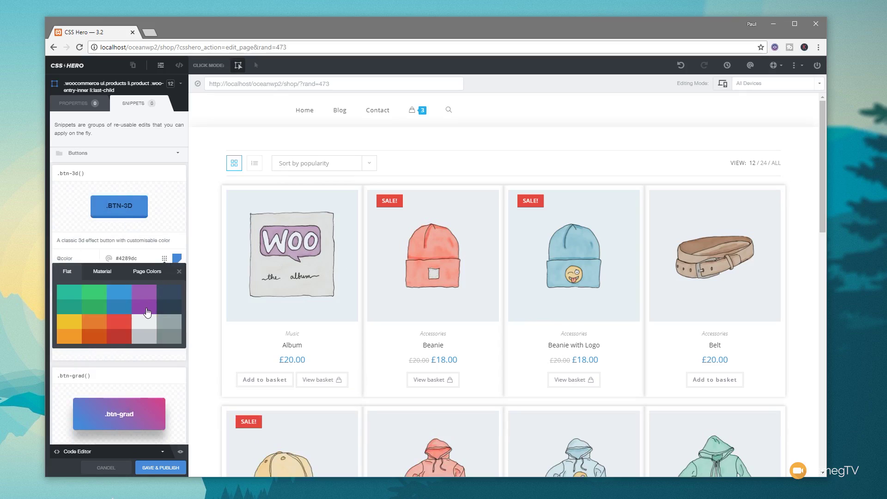
click(96, 298)
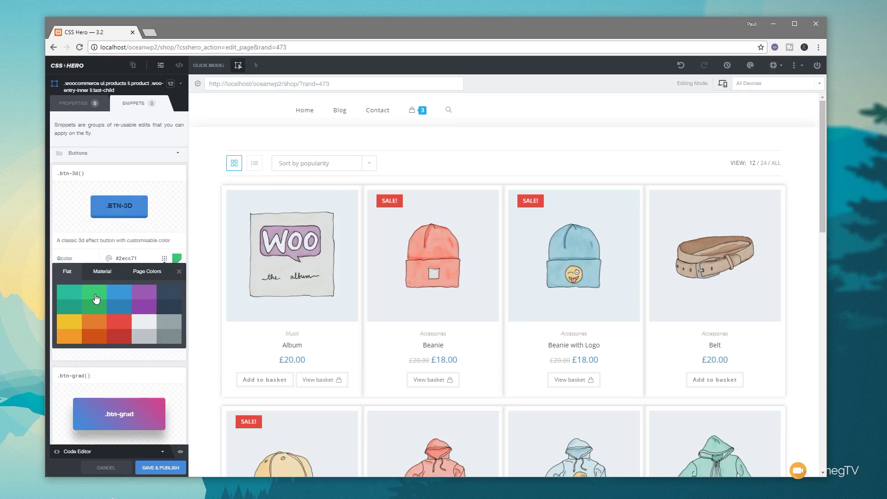
click(176, 260)
click(176, 260)
click(178, 275)
click(166, 283)
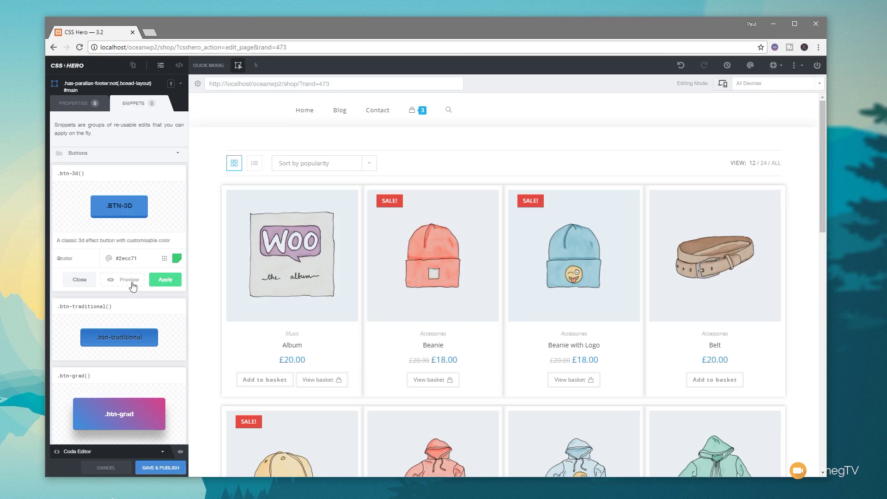
- Reselect the product card in Properties and choose 'Store this element edits as Snippet'
click(196, 239)
click(223, 252)
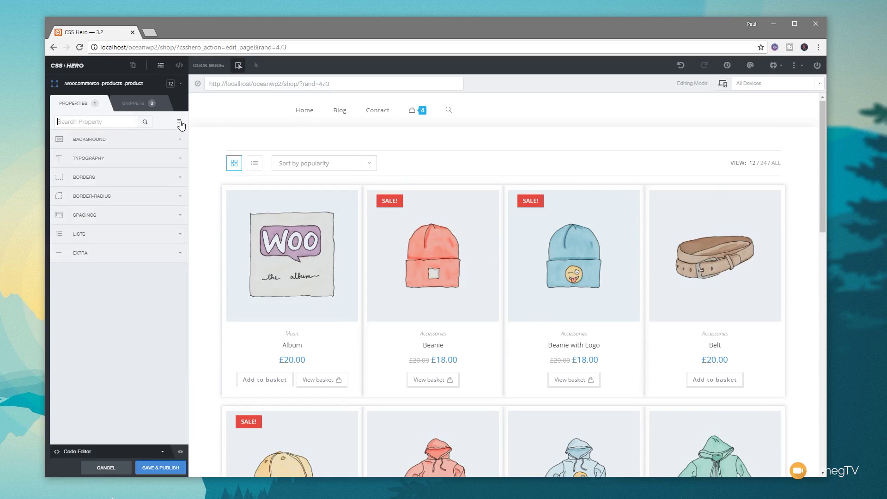
click(180, 124)
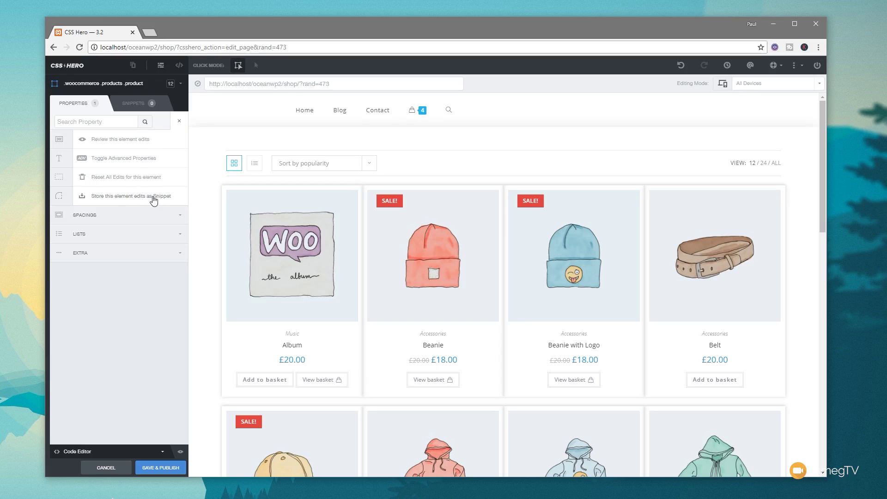
click(155, 197)
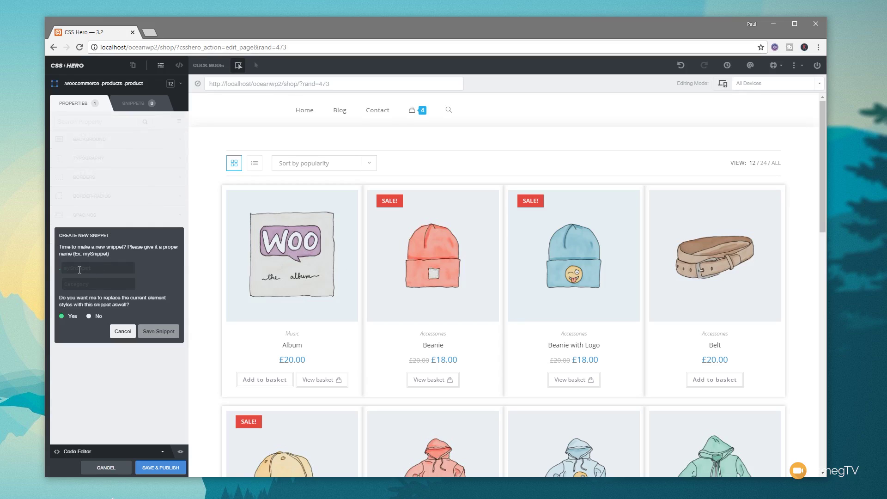